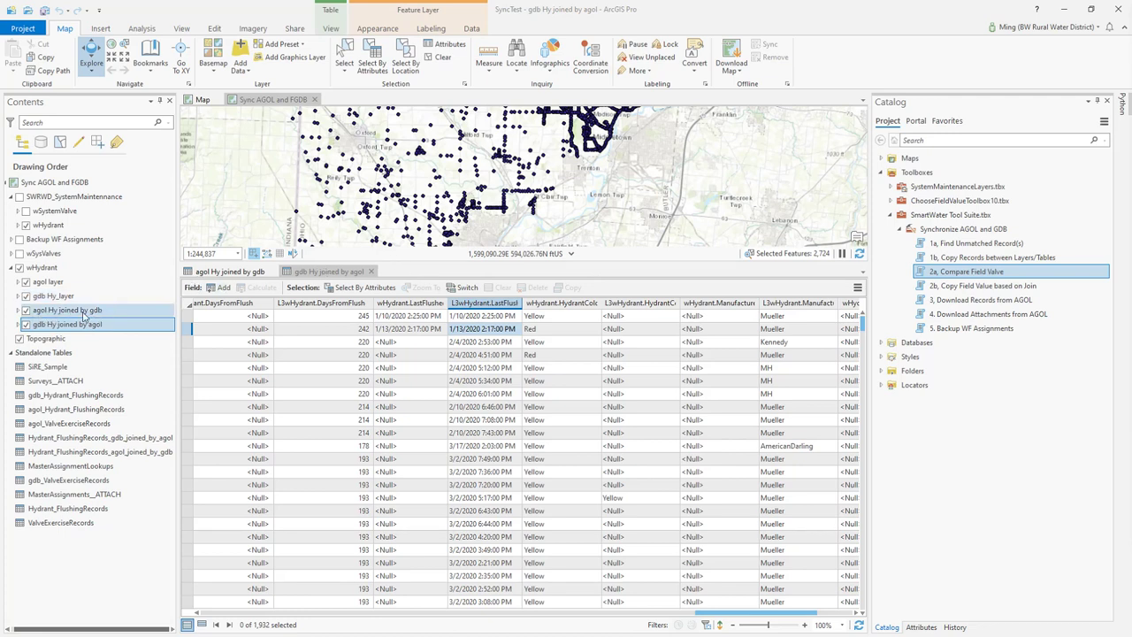
View the attribute tables of the agol Hy joined by gdb and gdb Hy joined by agol layers
{"action": "left_click", "coordinate": [103, 315]}
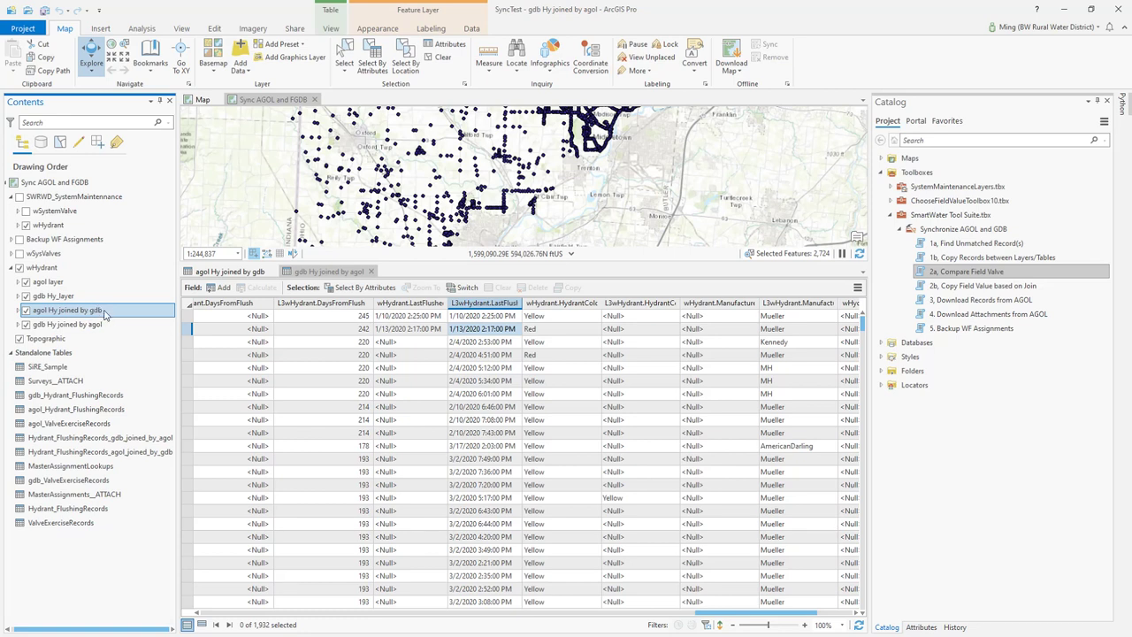
{"action": "left_click", "coordinate": [56, 329]}
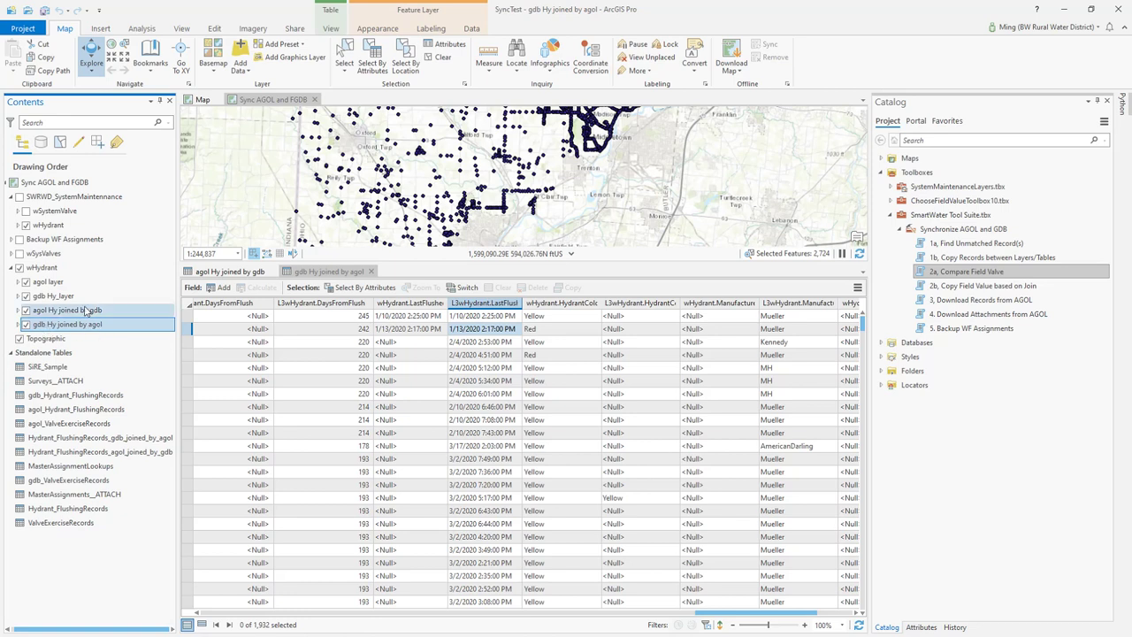
{"action": "left_click", "coordinate": [228, 273]}
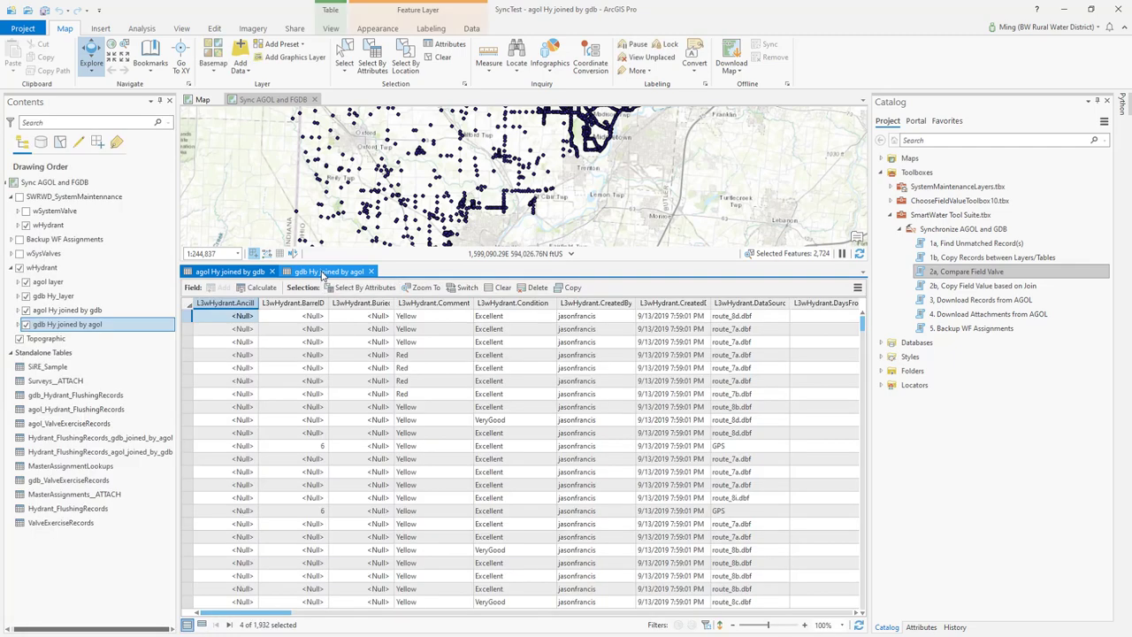
{"action": "left_click", "coordinate": [323, 273]}
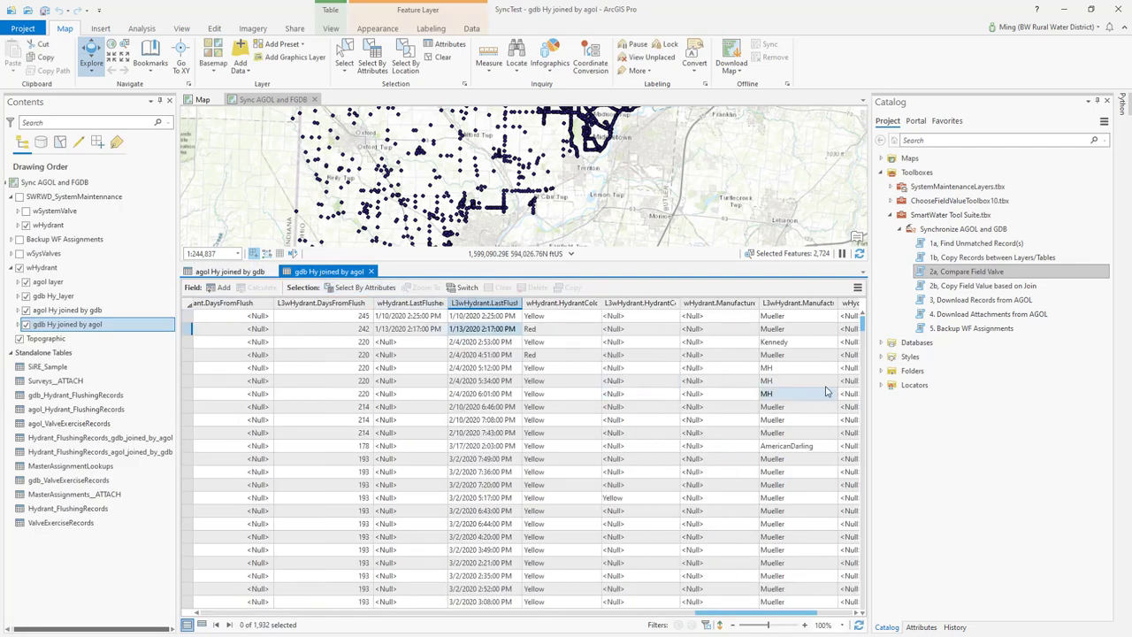
Open the 2a, Compare Field Valve tool and set its joined layer to gdb Hy joined by agol
{"action": "left_click", "coordinate": [1012, 275]}
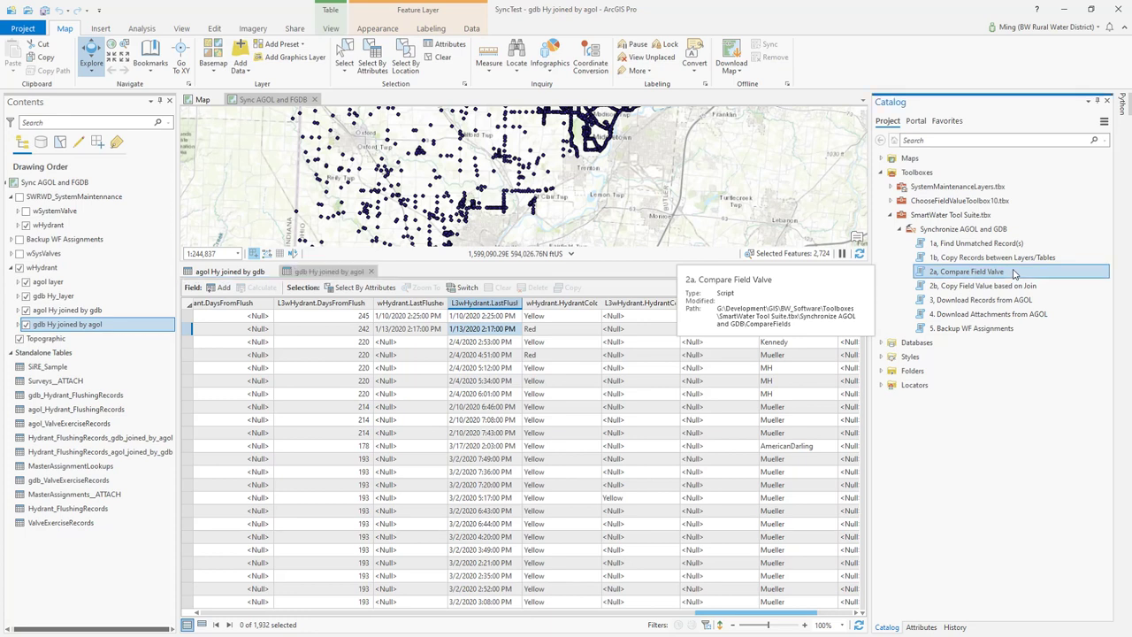
{"action": "double_click", "coordinate": [922, 273]}
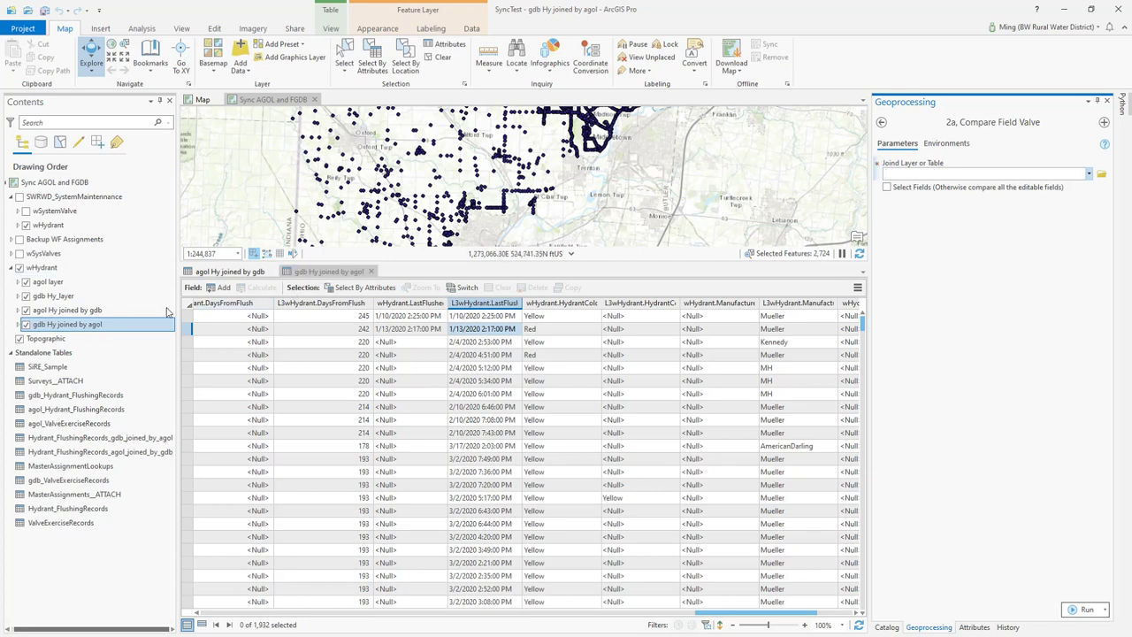
{"action": "left_click", "coordinate": [80, 326]}
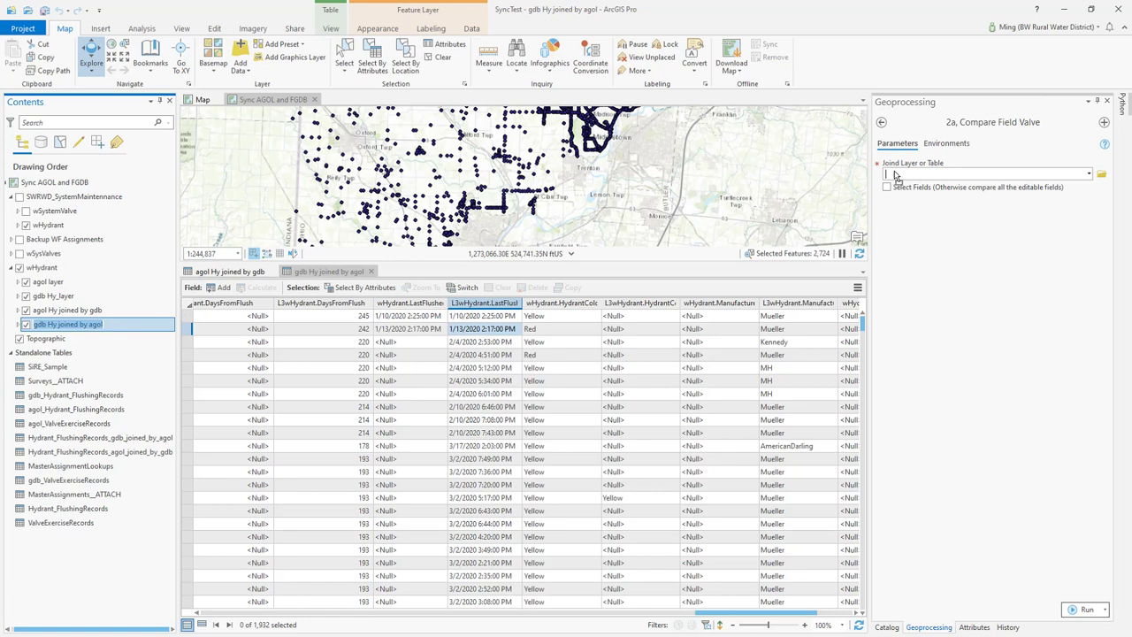
{"action": "type", "text": "gdb Hy joined by agol"}
{"action": "left_click", "coordinate": [888, 191]}
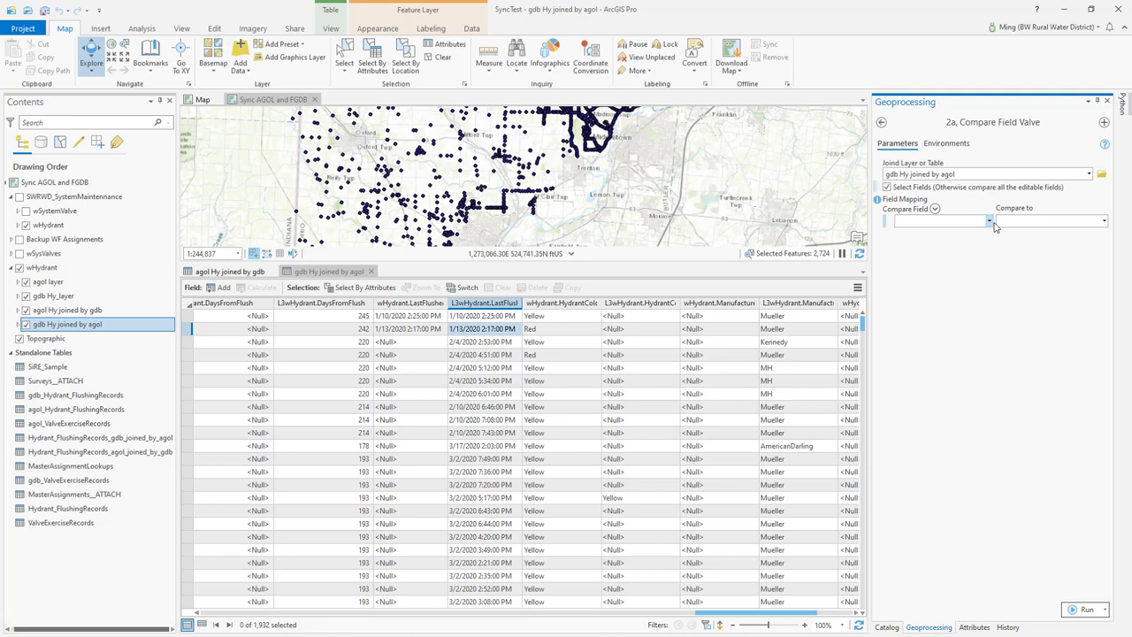
{"action": "left_click", "coordinate": [989, 222]}
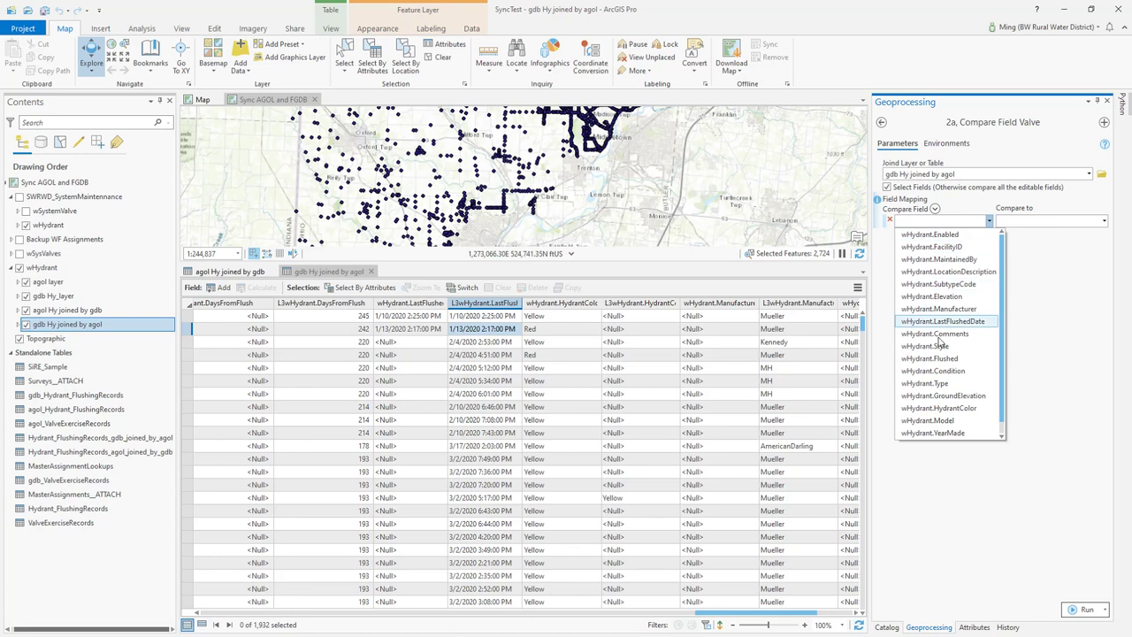
{"action": "left_click", "coordinate": [1103, 223]}
{"action": "left_click", "coordinate": [1102, 223]}
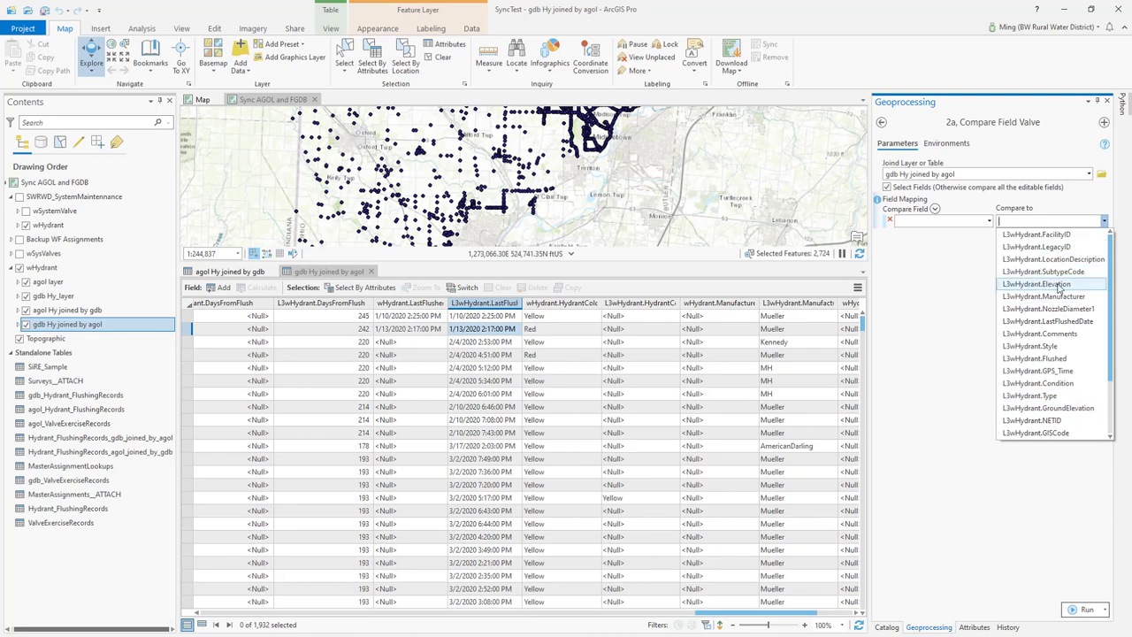
{"action": "left_click", "coordinate": [933, 285]}
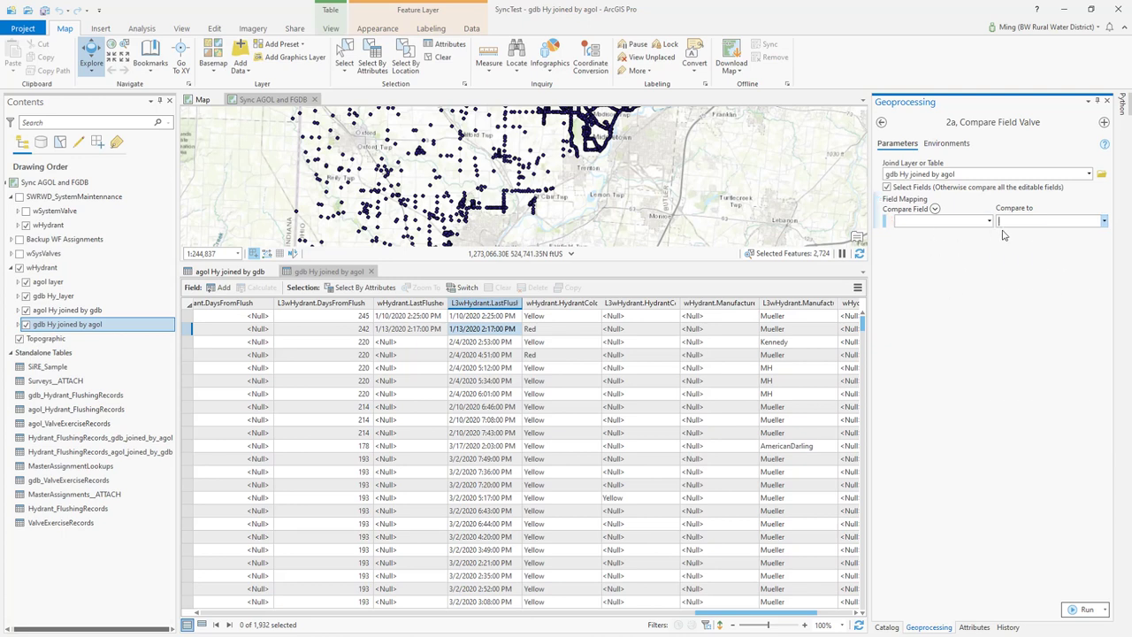
{"action": "left_click", "coordinate": [887, 188]}
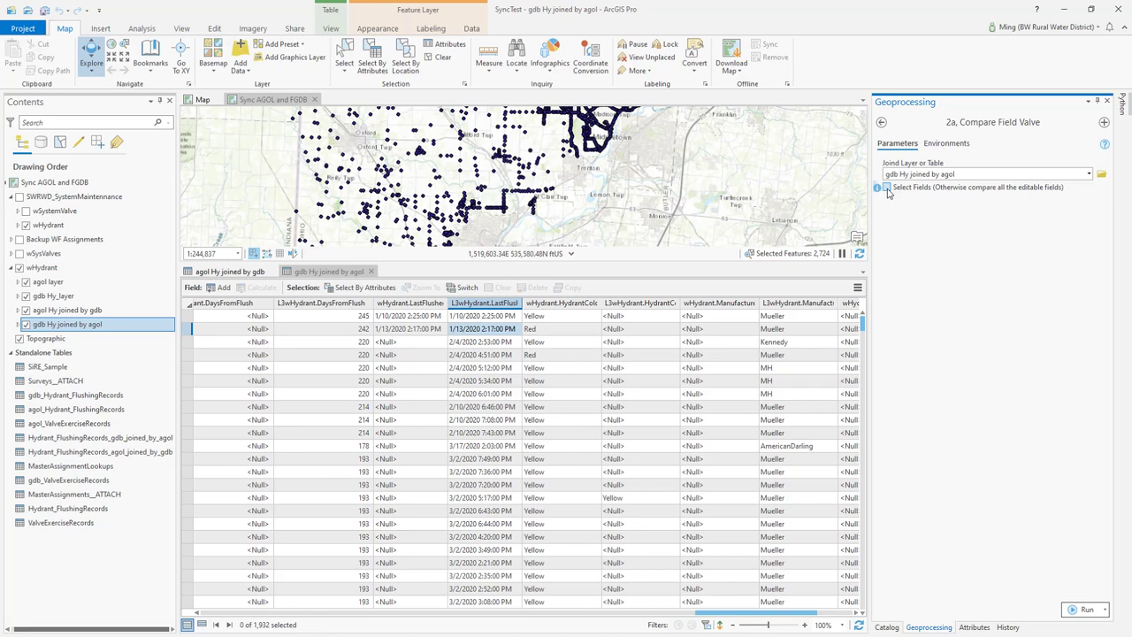
Check the wHydrant.Manufacturer and L3wHydrant.Manufacturer columns in the joined table, and run the comparison on all editable fields
{"action": "left_click_drag", "start_coordinate": [681, 304], "coordinate": [690, 303]}
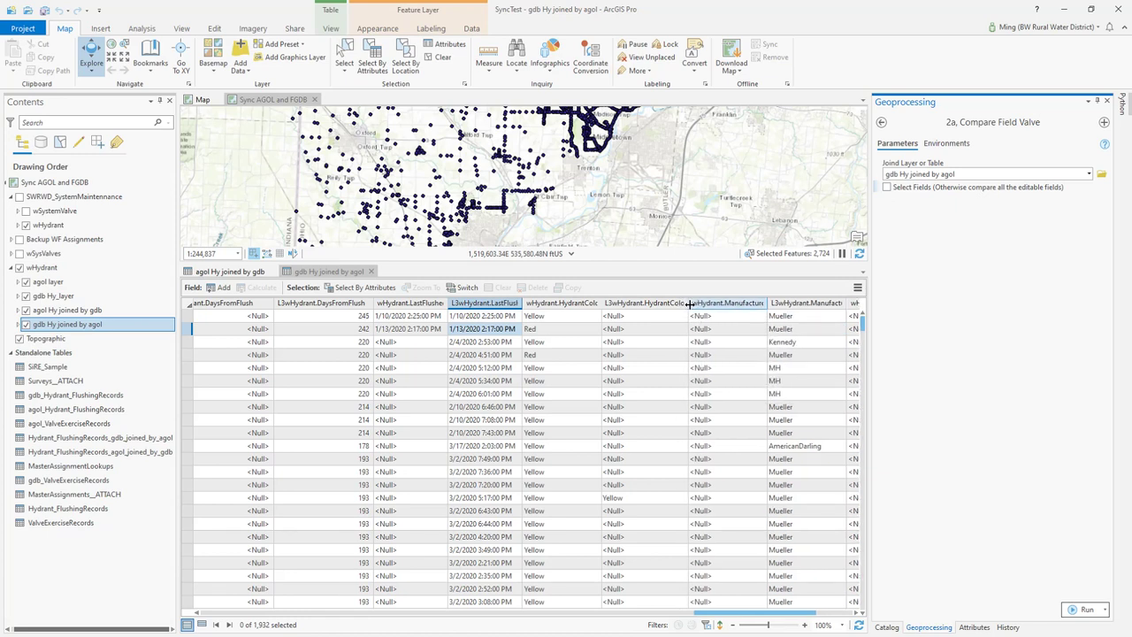
{"action": "left_click", "coordinate": [802, 303]}
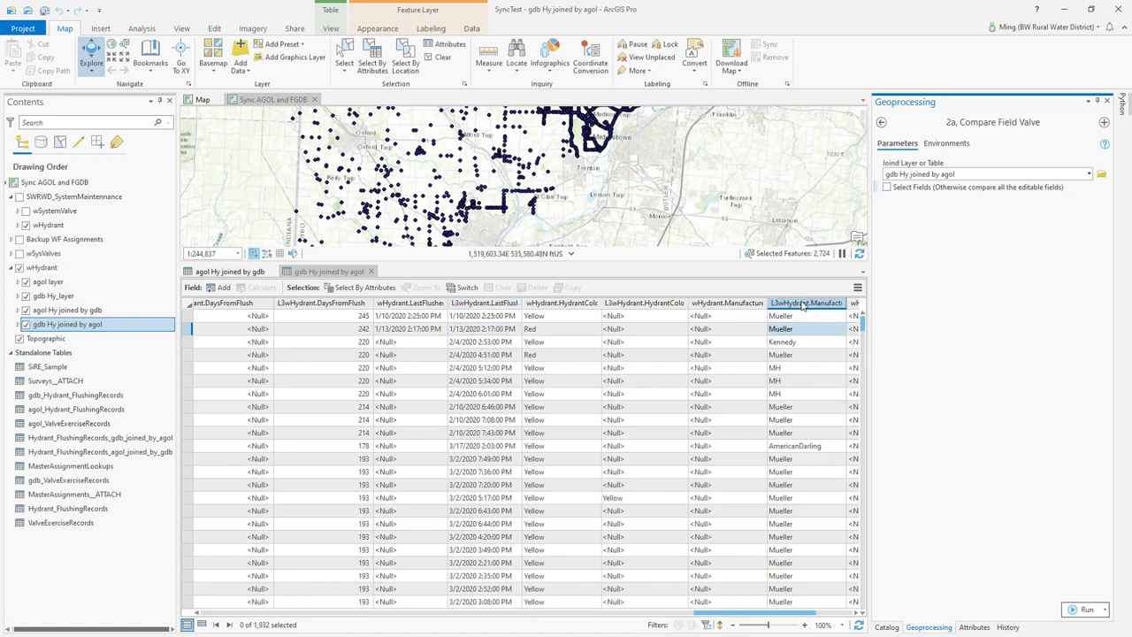
{"action": "left_click", "coordinate": [727, 304]}
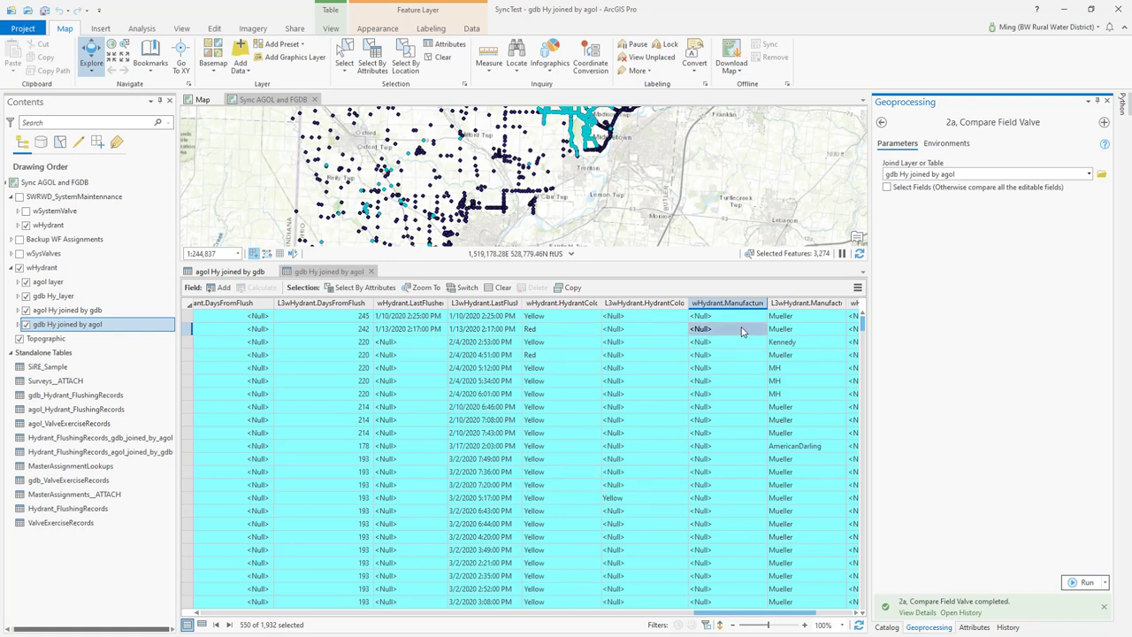
Review the comparison run's messages in an enlarged details window for differing field pairs, including HydrantColor and Manufacturer, and close it
{"action": "left_click", "coordinate": [920, 612]}
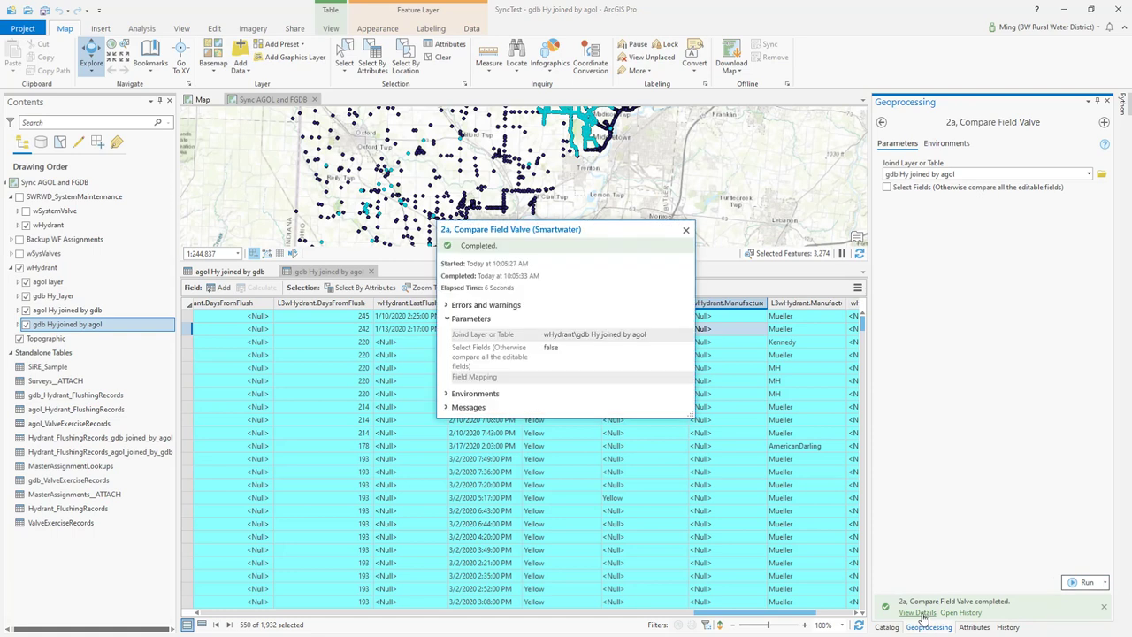
{"action": "left_click", "coordinate": [462, 318]}
{"action": "left_click", "coordinate": [455, 347]}
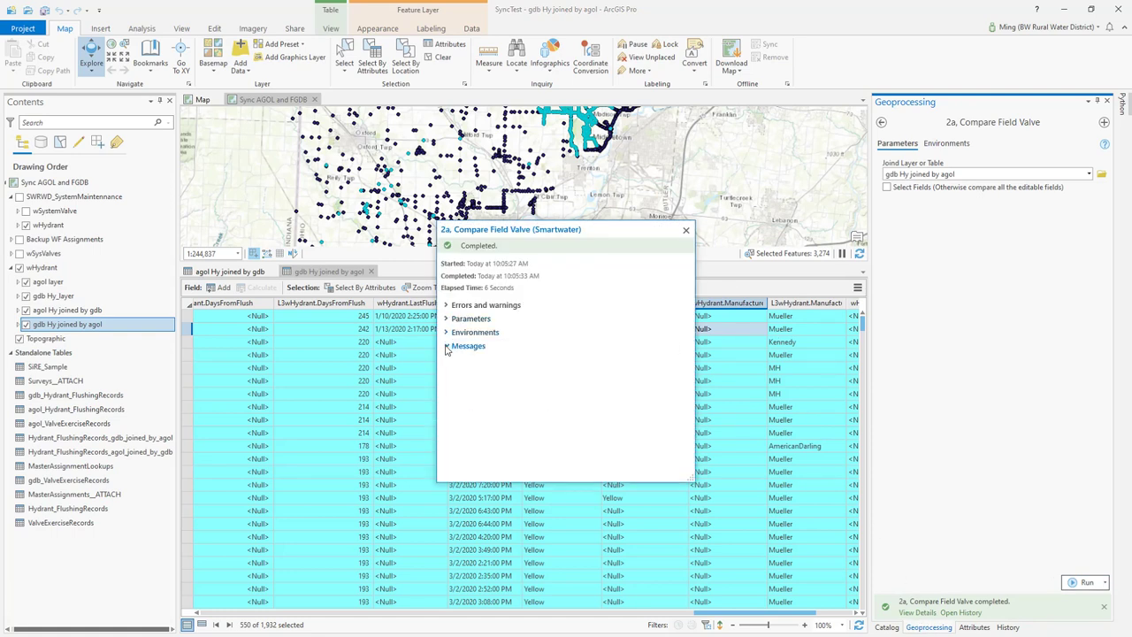
{"action": "left_click_drag", "start_coordinate": [569, 229], "coordinate": [610, 127]}
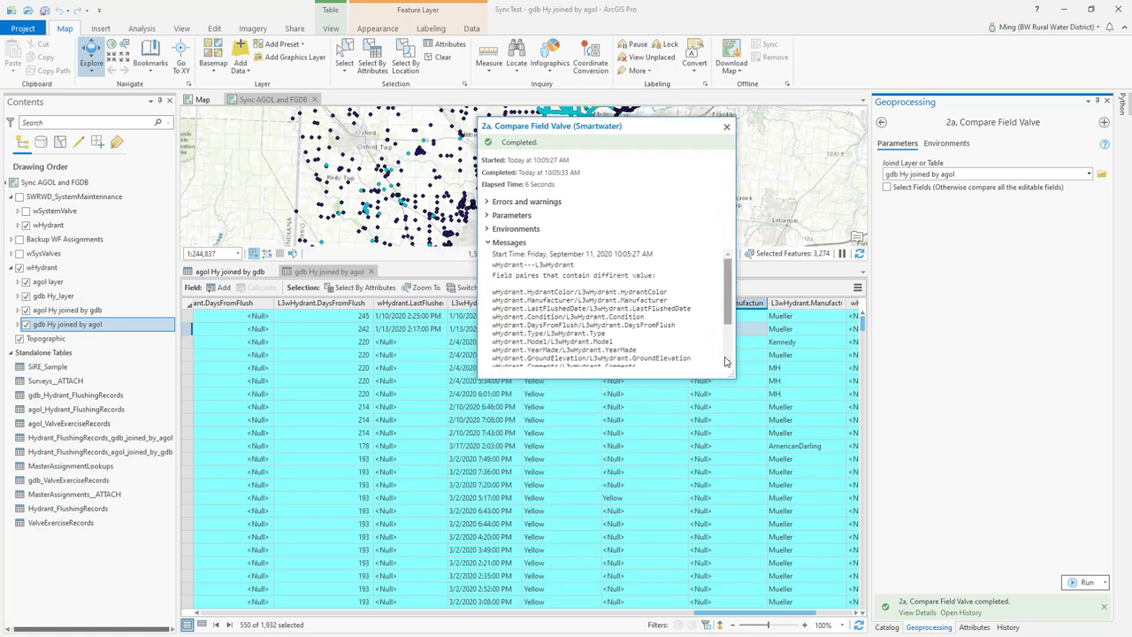
{"action": "left_click_drag", "start_coordinate": [734, 378], "coordinate": [825, 565]}
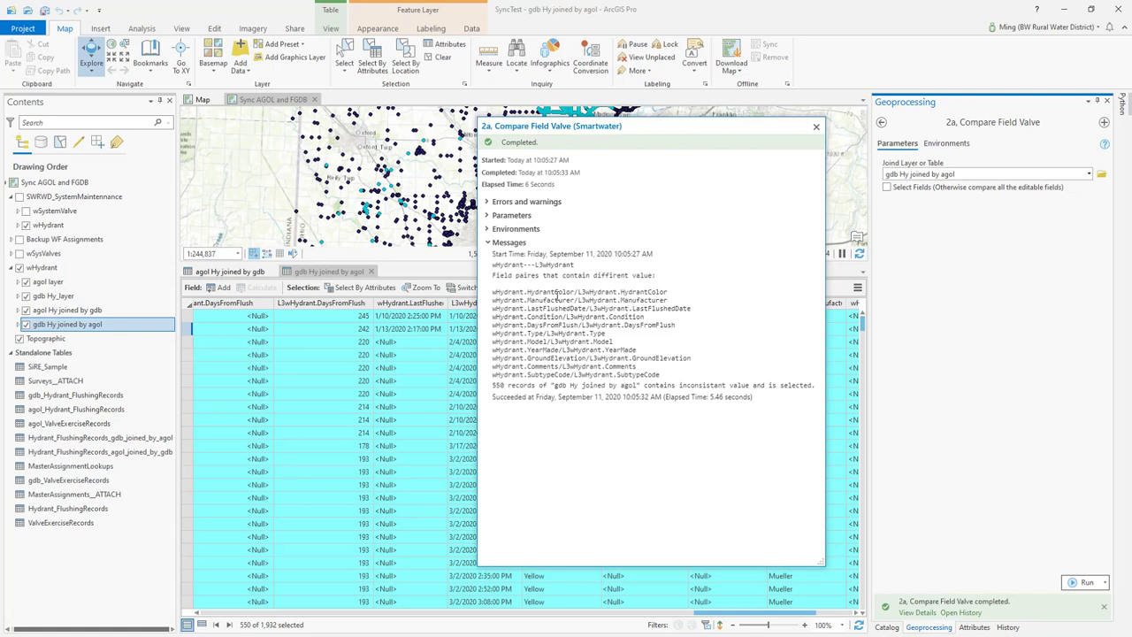
{"action": "left_click_drag", "start_coordinate": [554, 293], "coordinate": [637, 291]}
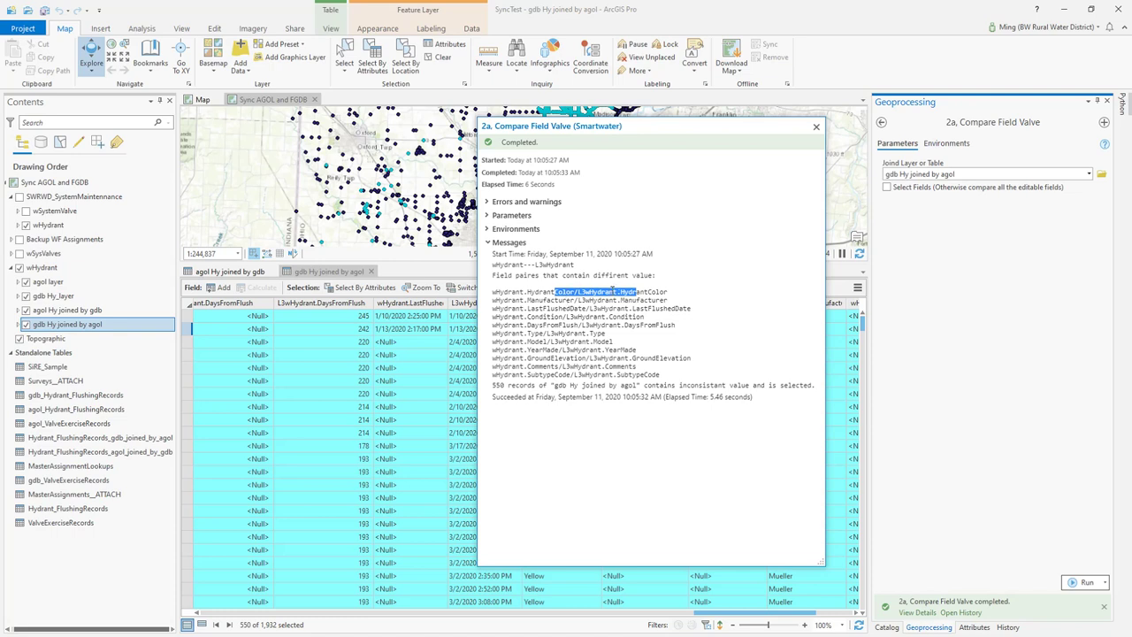
{"action": "left_click_drag", "start_coordinate": [543, 301], "coordinate": [640, 300]}
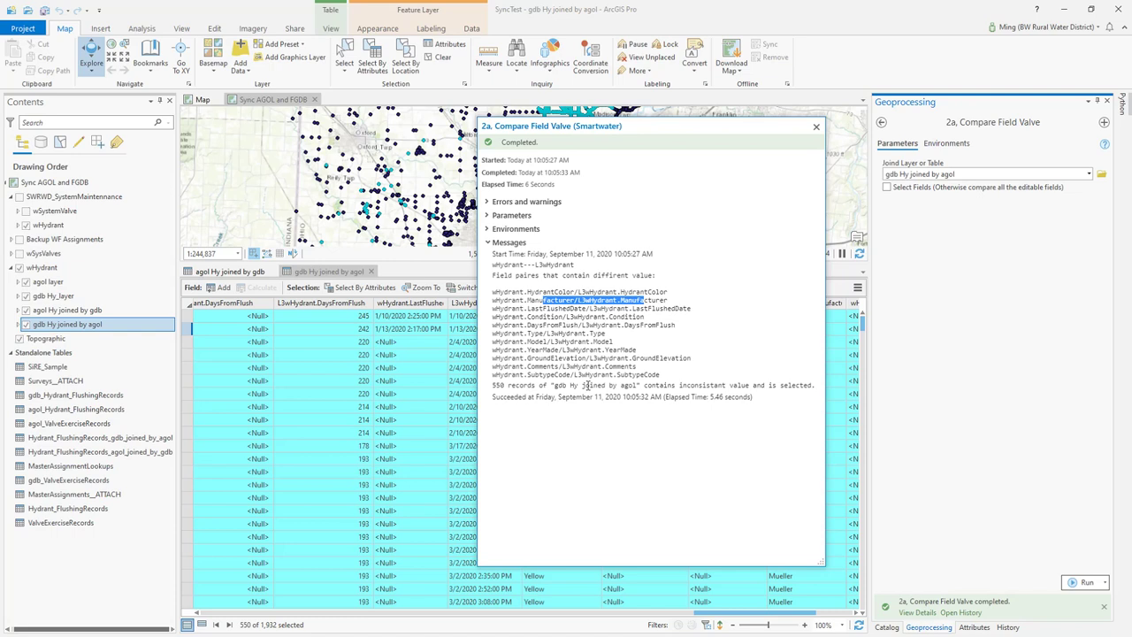
{"action": "left_click", "coordinate": [816, 129]}
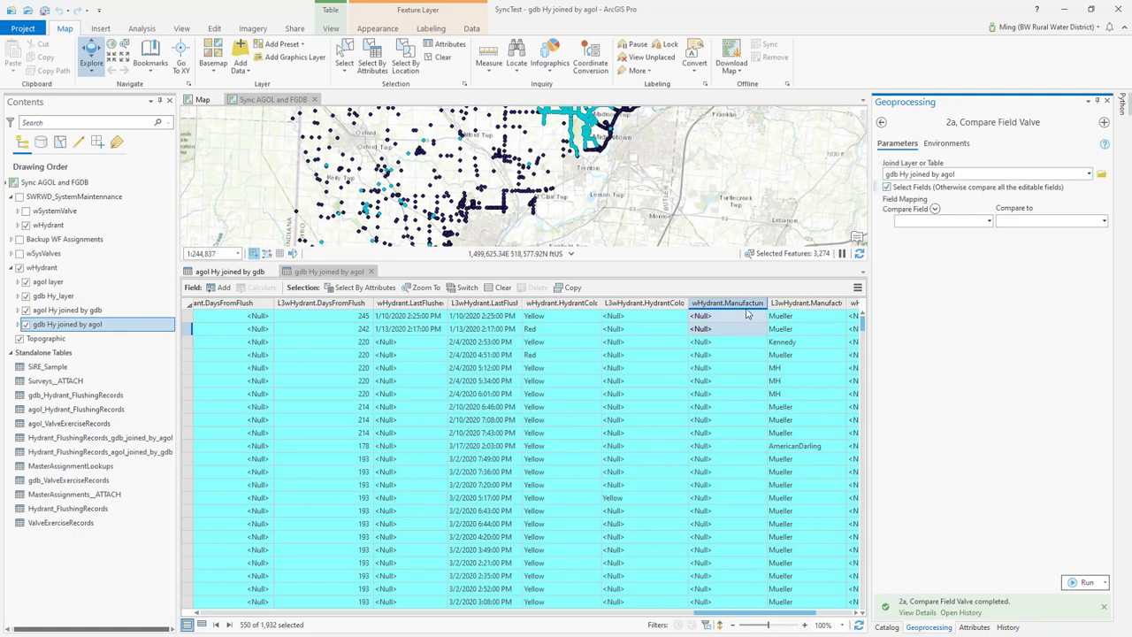
Enable selected-field comparison and set wHydrant.Manufacturer to be compared with L3wHydrant.Manufacturer
{"action": "mouse_move", "coordinate": [725, 305]}
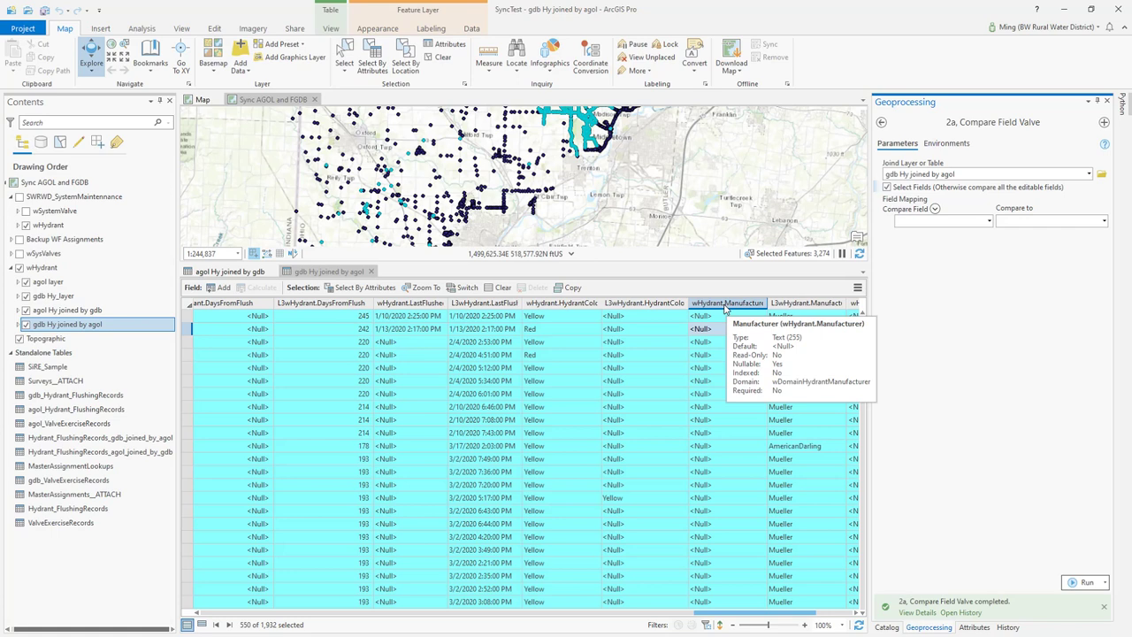
{"action": "left_click", "coordinate": [854, 614]}
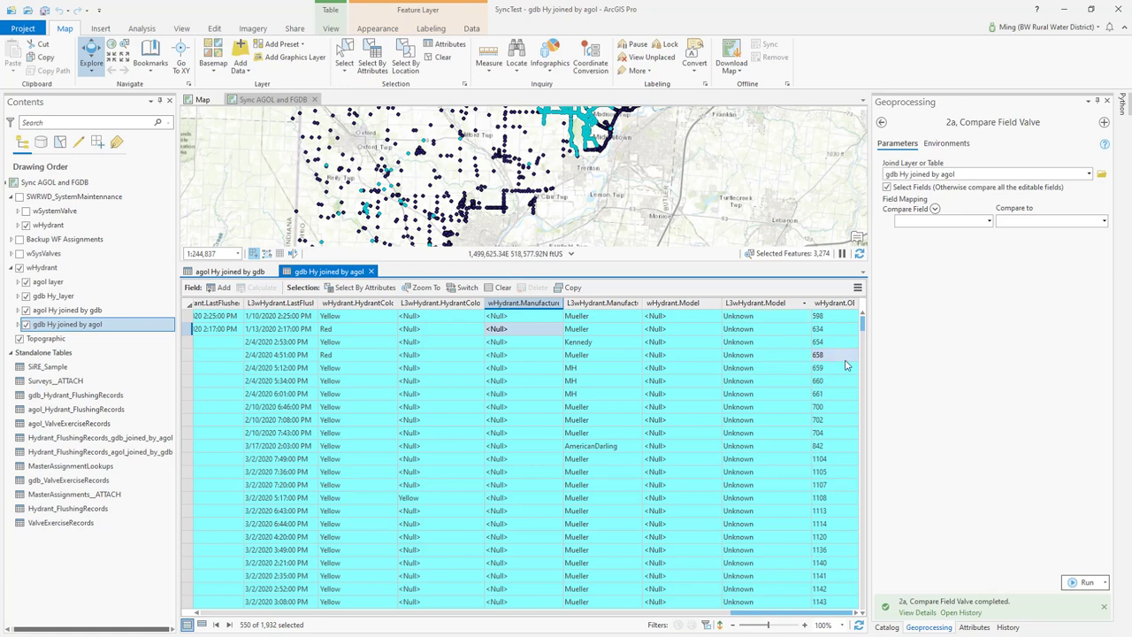
{"action": "mouse_move", "coordinate": [584, 308]}
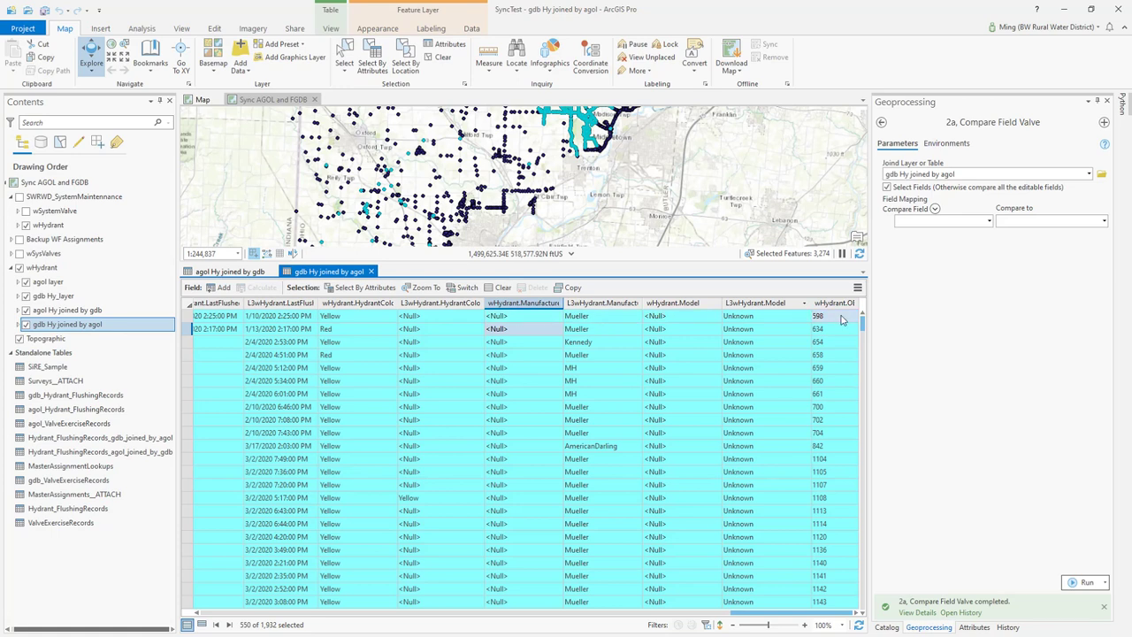
{"action": "left_click", "coordinate": [990, 222]}
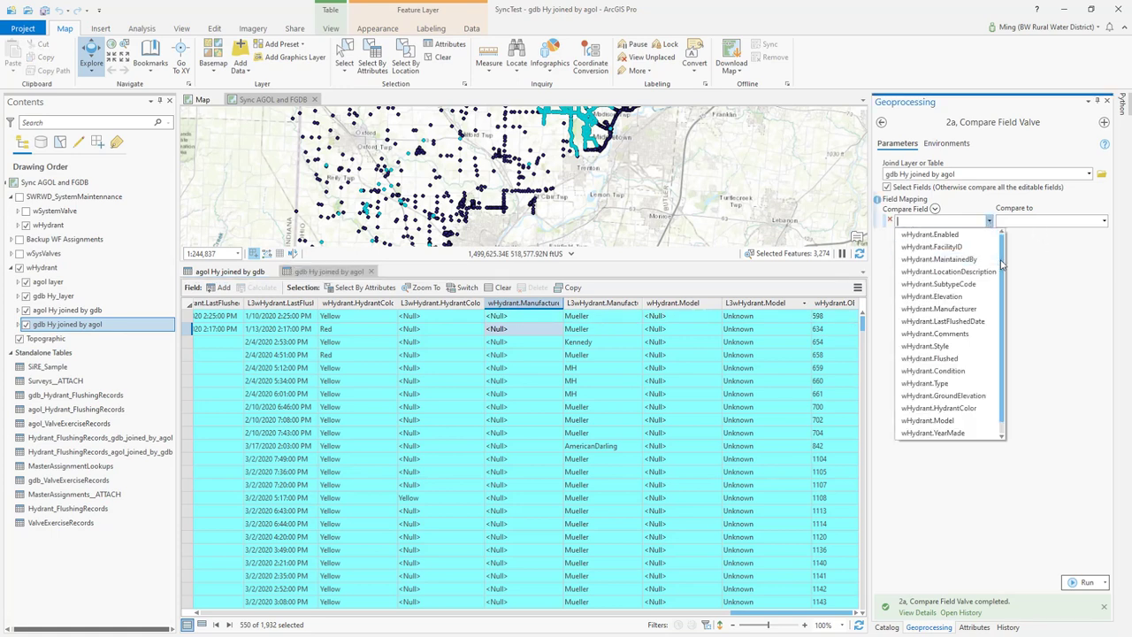
{"action": "scroll", "coordinate": [1002, 272], "scroll_direction": "down", "scroll_amount": 1}
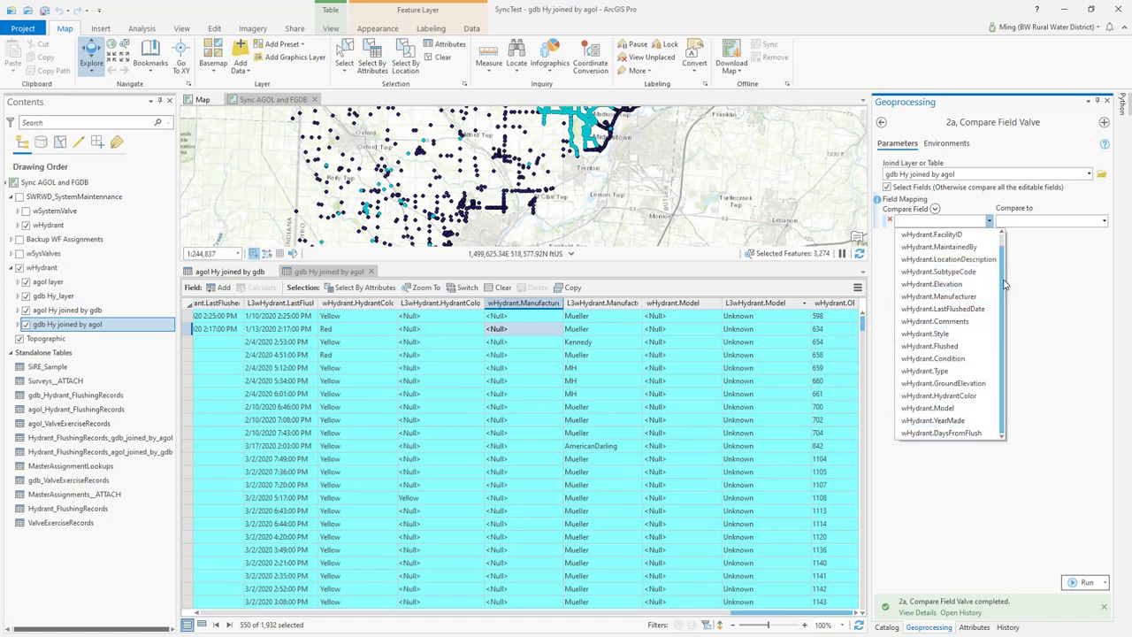
{"action": "scroll", "coordinate": [968, 275], "scroll_direction": "up", "scroll_amount": 1}
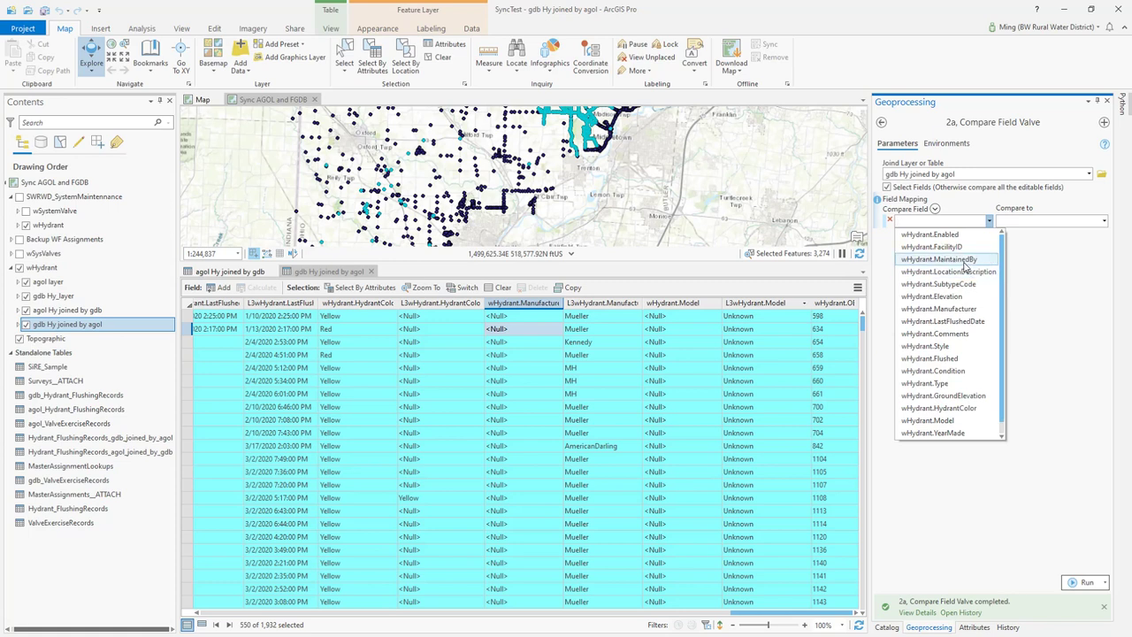
{"action": "left_click", "coordinate": [969, 312]}
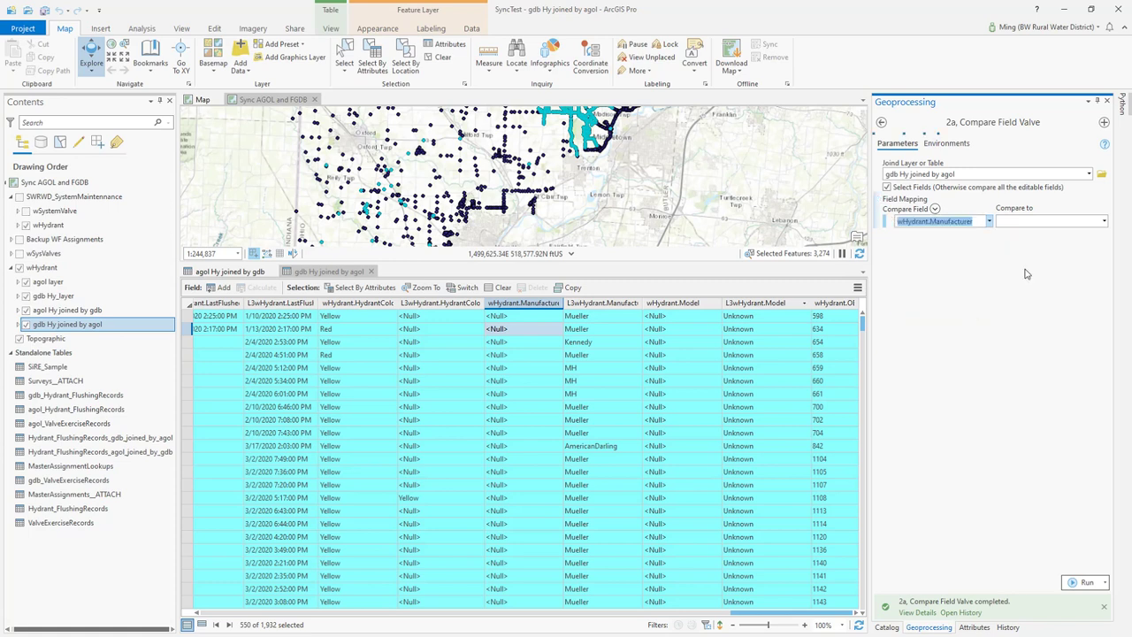
{"action": "left_click", "coordinate": [1103, 222]}
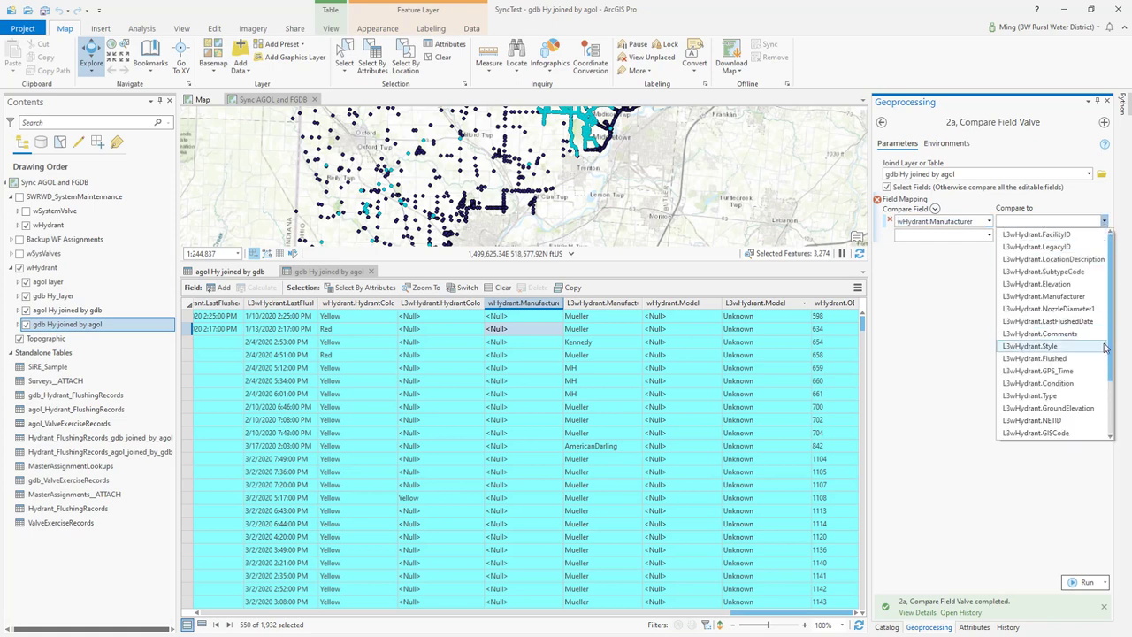
{"action": "left_click", "coordinate": [1077, 298]}
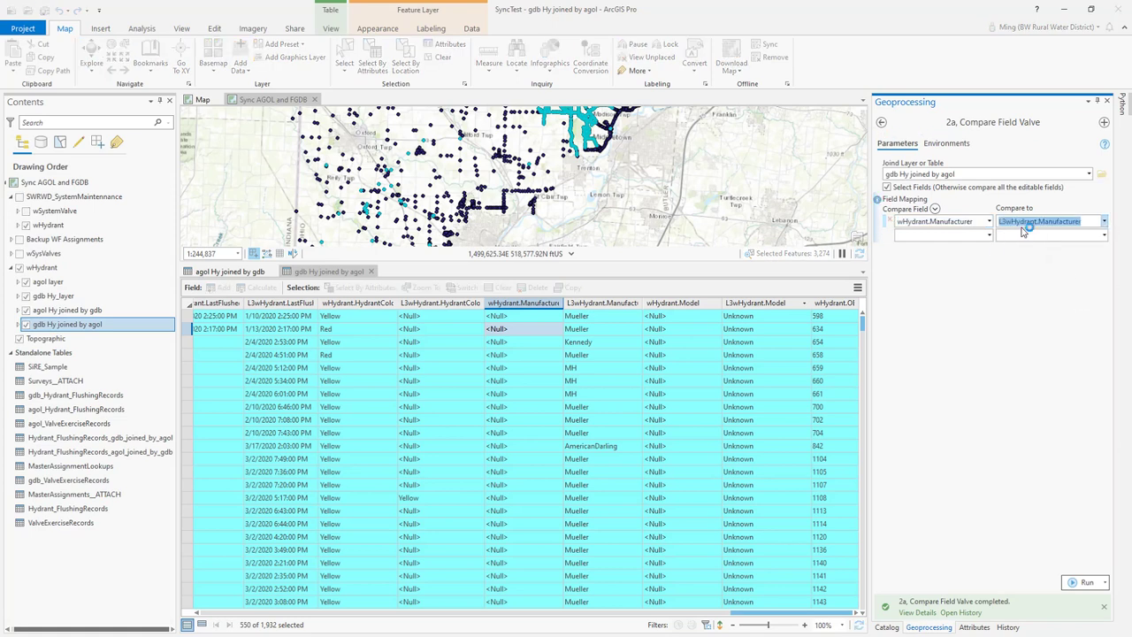
Add a second field pair comparing wHydrant.Model with L3wHydrant.Model
{"action": "left_click", "coordinate": [990, 237]}
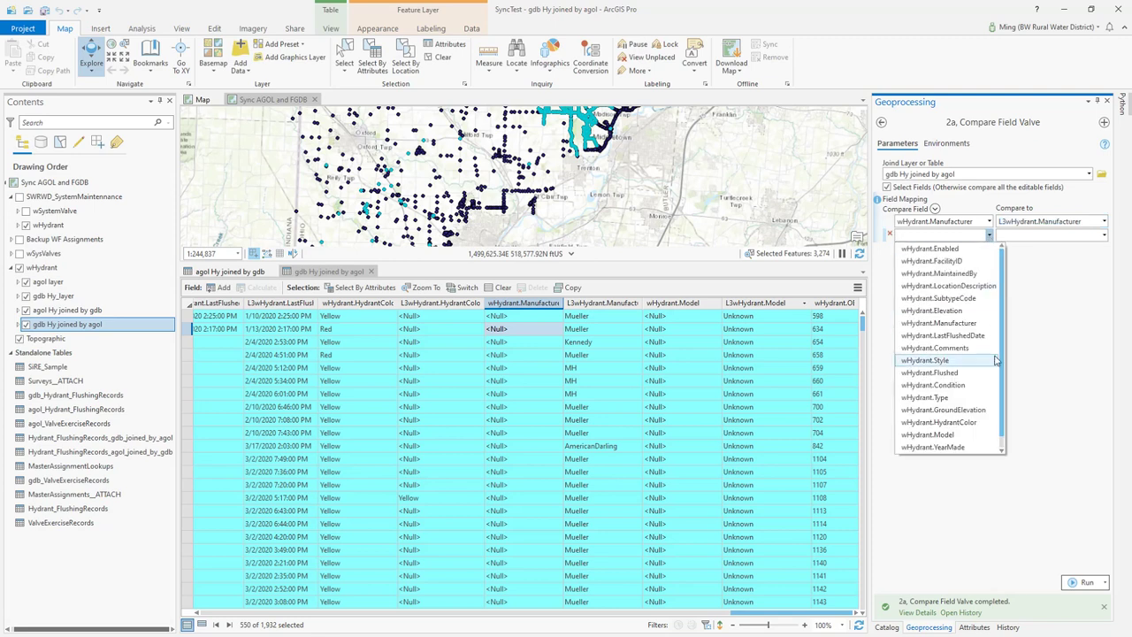
{"action": "left_click", "coordinate": [950, 436]}
{"action": "left_click", "coordinate": [1104, 237]}
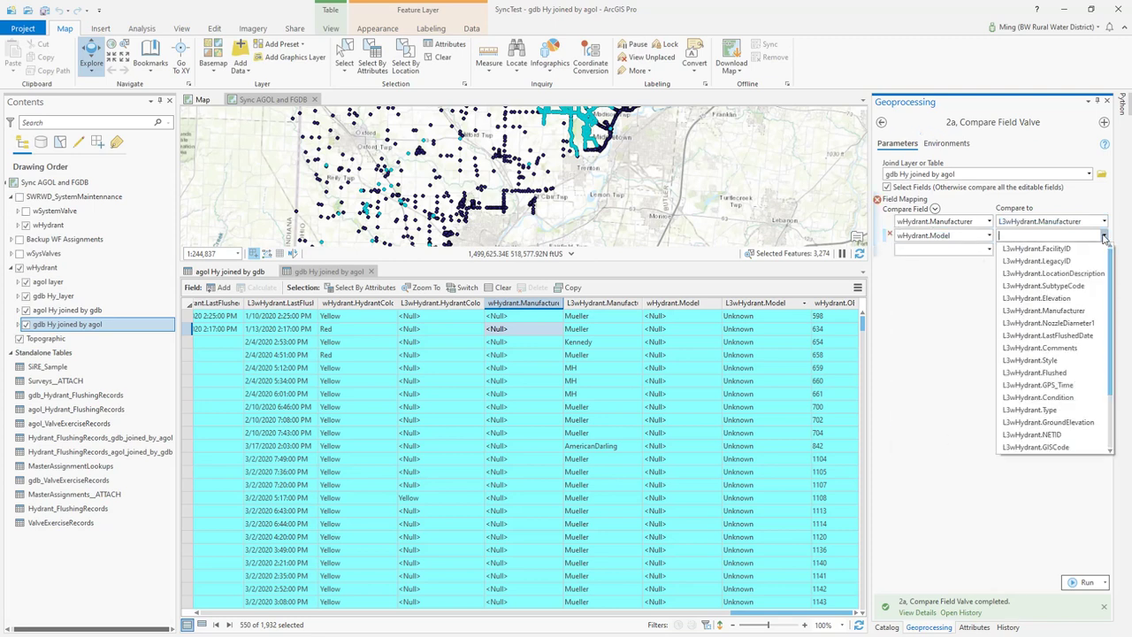
{"action": "scroll", "coordinate": [1106, 443], "scroll_direction": "down", "scroll_amount": 2}
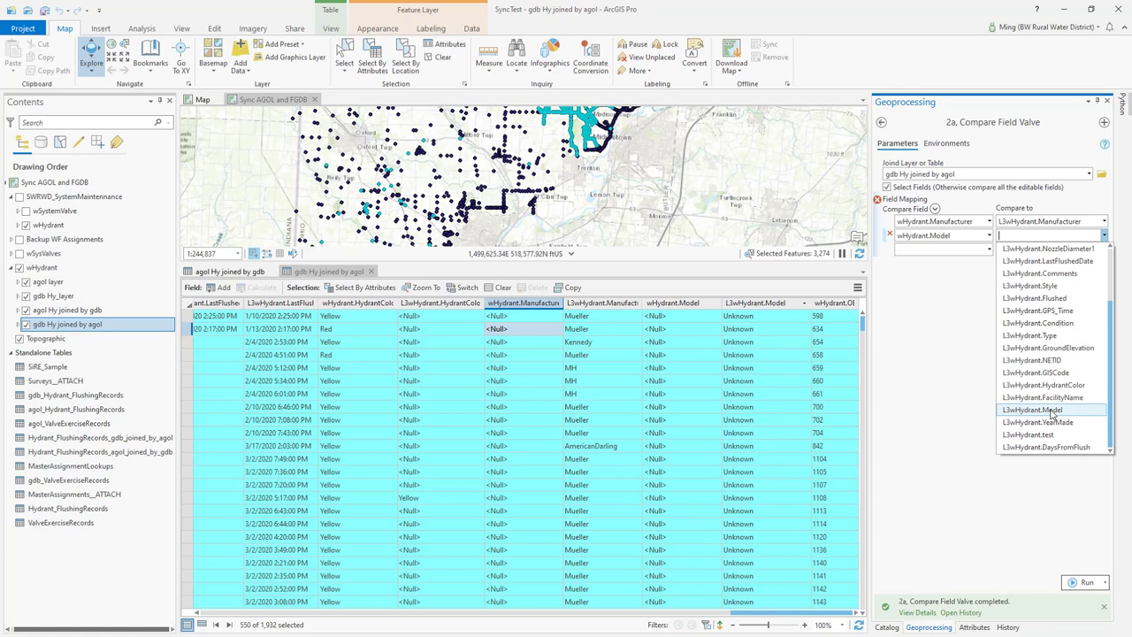
{"action": "left_click", "coordinate": [1051, 410]}
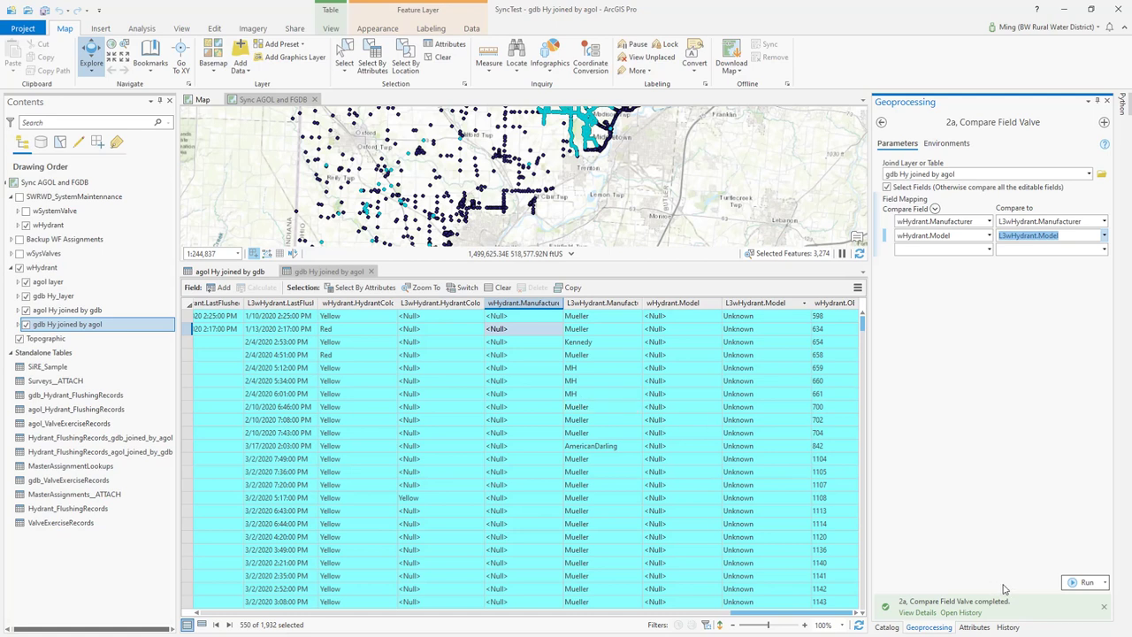
Run the comparison for the Manufacturer and Model field pairs, and review the run's messages
{"action": "left_click", "coordinate": [1089, 583]}
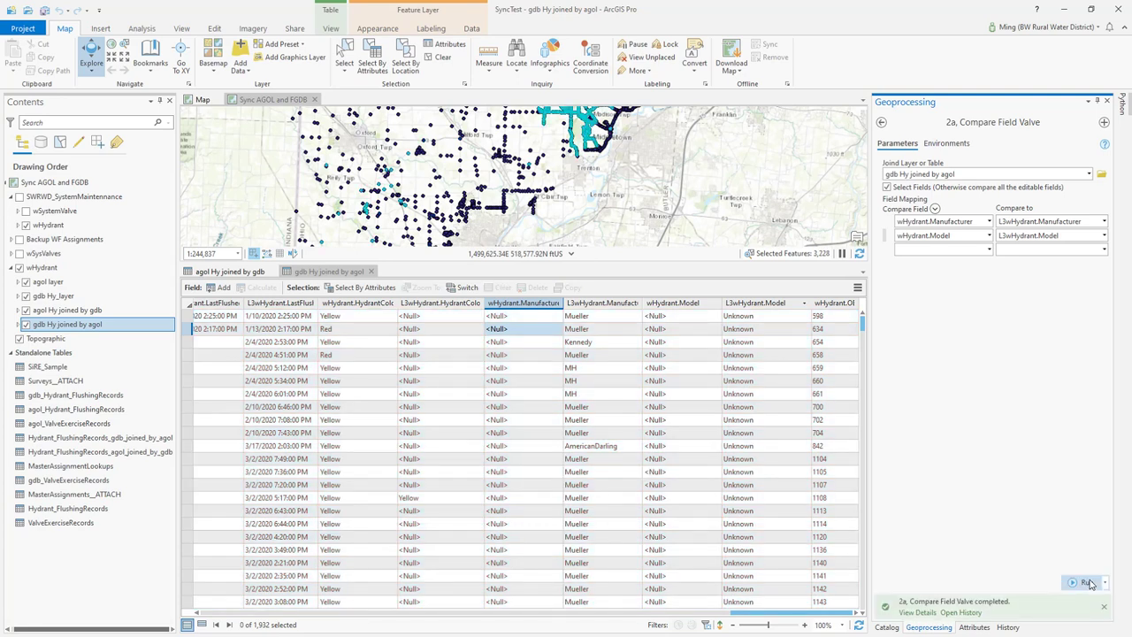
{"action": "left_click", "coordinate": [917, 612]}
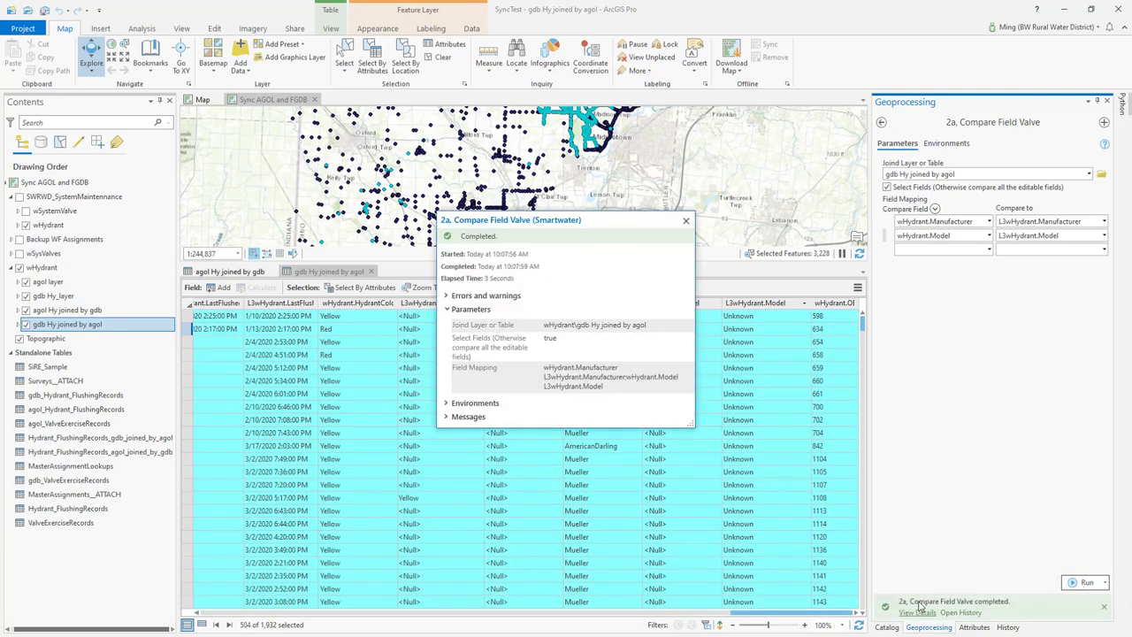
{"action": "left_click", "coordinate": [470, 418]}
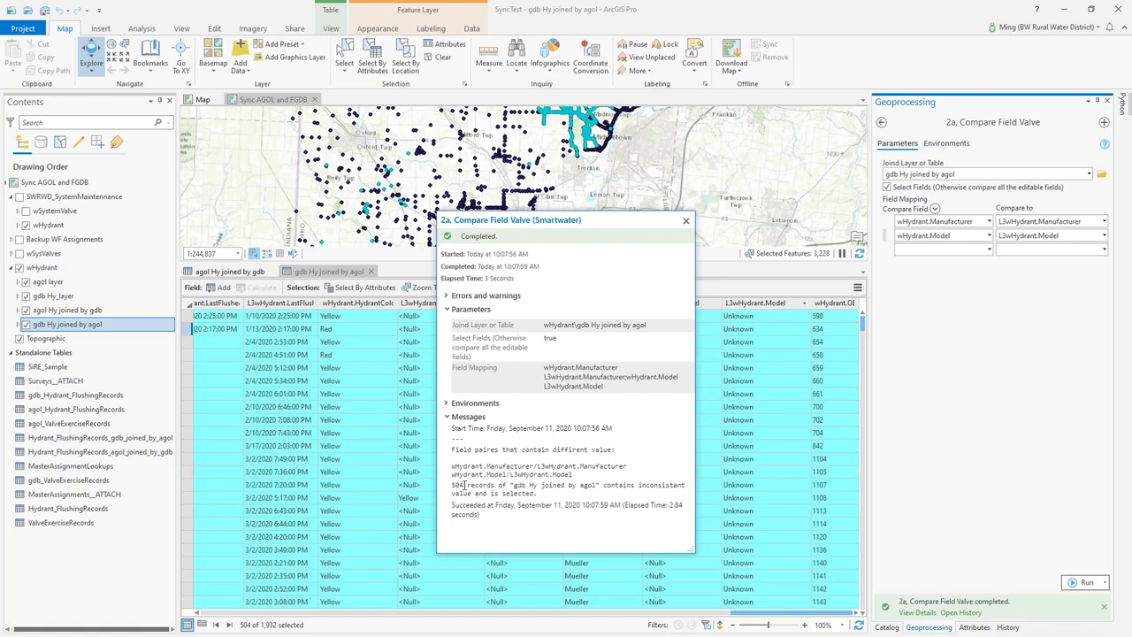
{"action": "left_click", "coordinate": [687, 222]}
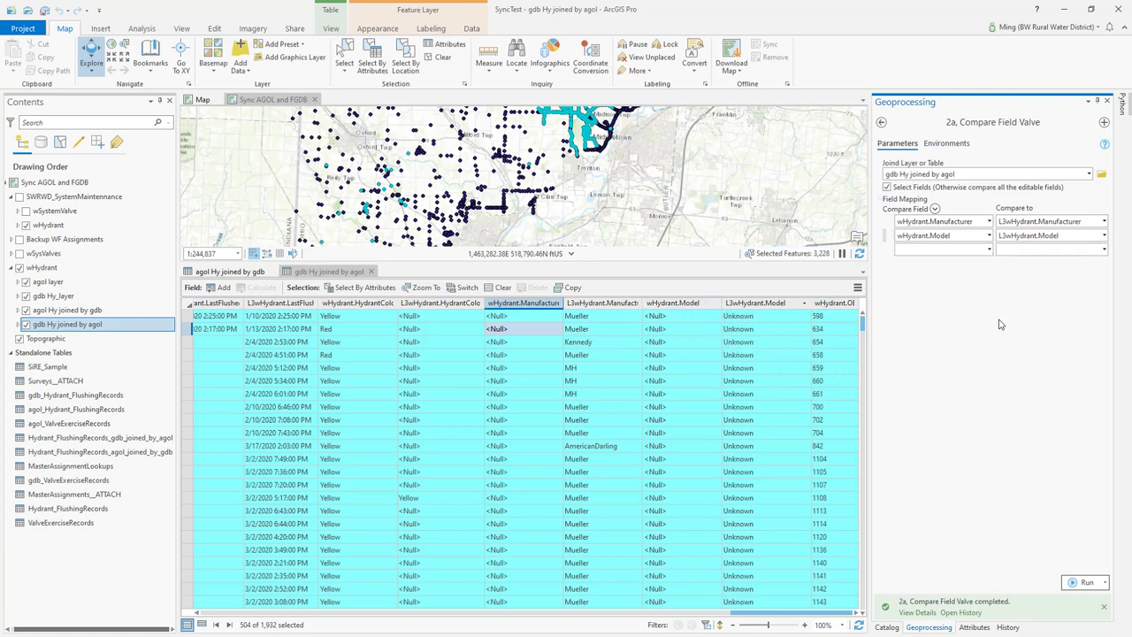
Open the 2b, Copy Field Value based on Join tool and set gdb Hy joined by agol as its joined layer
{"action": "left_click", "coordinate": [1107, 103]}
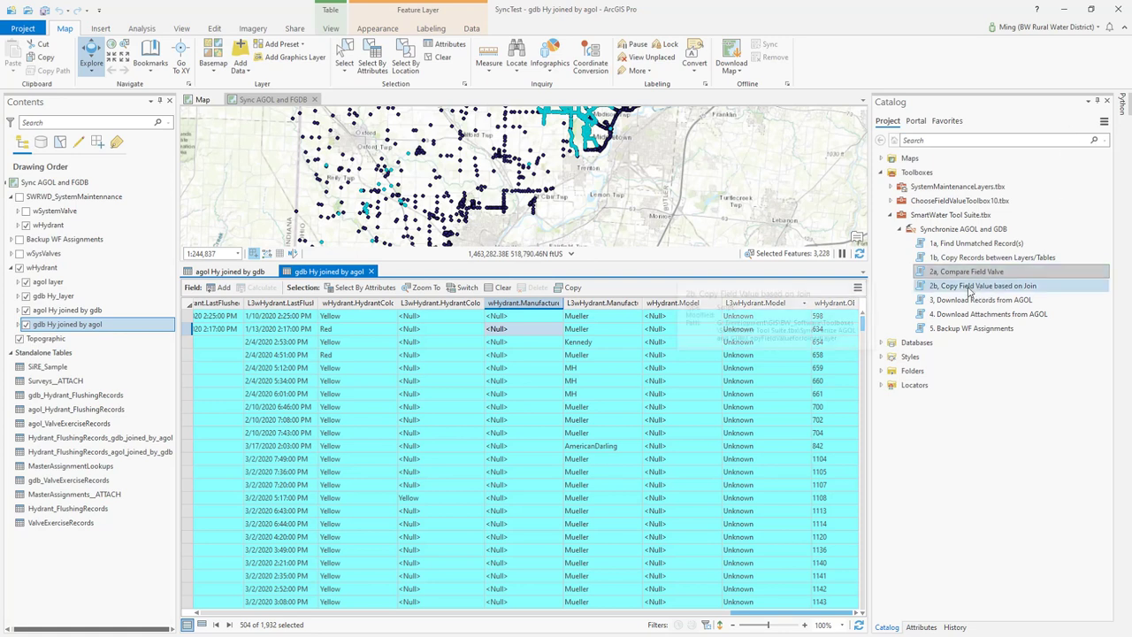
{"action": "left_click", "coordinate": [942, 287]}
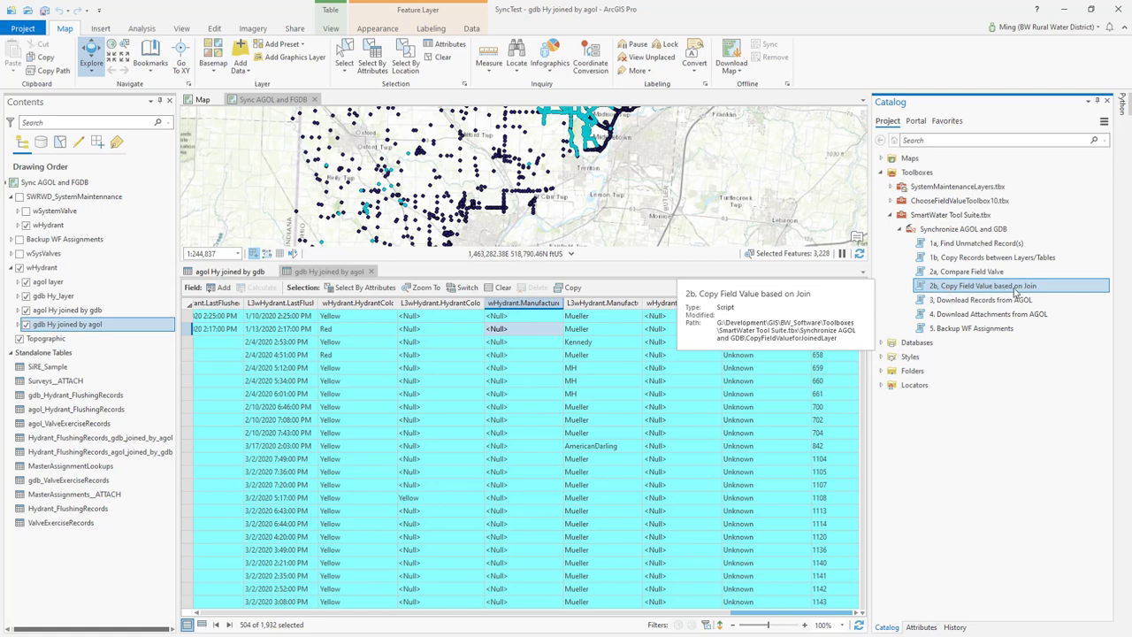
{"action": "double_click", "coordinate": [955, 292]}
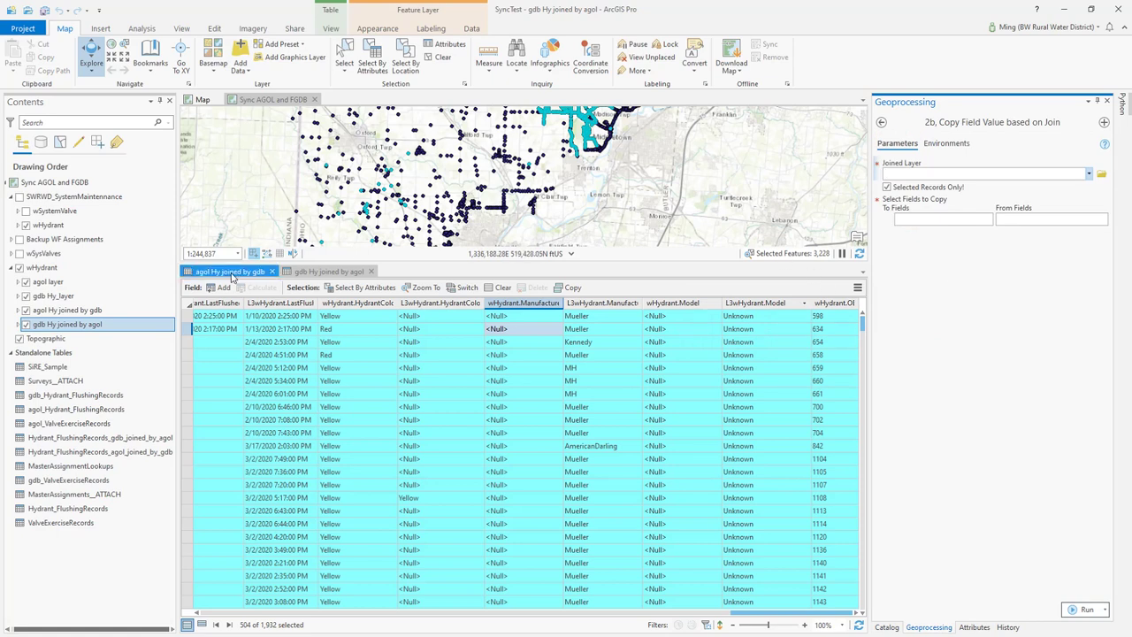
{"action": "left_click", "coordinate": [100, 327]}
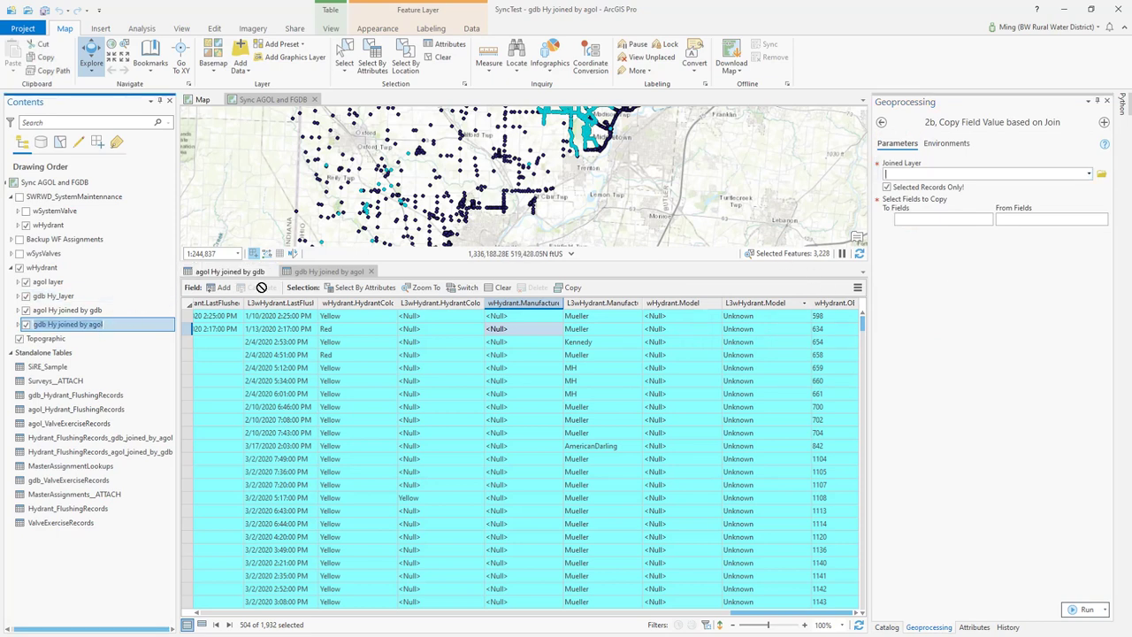
{"action": "left_click_drag", "start_coordinate": [101, 327], "coordinate": [943, 176]}
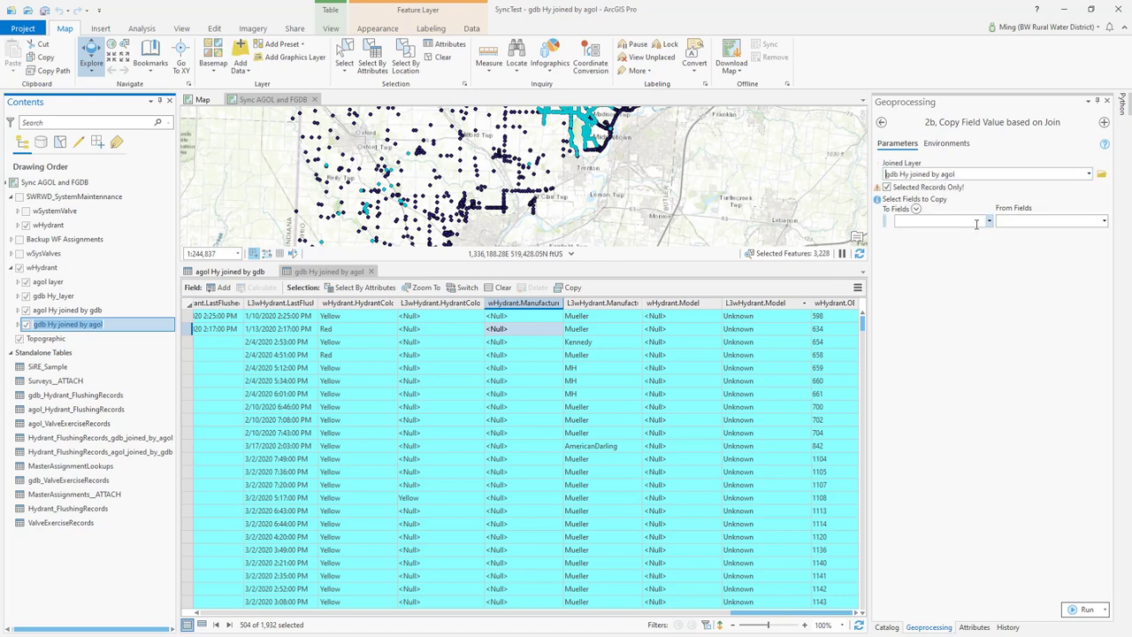
{"action": "mouse_move", "coordinate": [881, 195]}
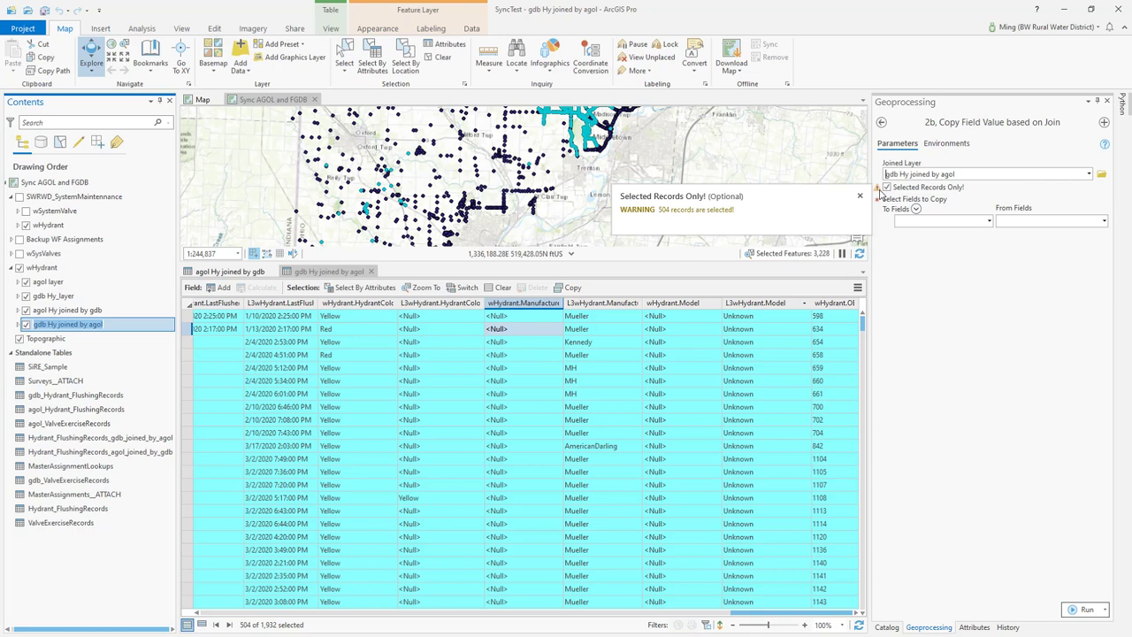
Set the first field pair to copy into wHydrant.Manufacturer from L3wHydrant.Manufacturer
{"action": "left_click", "coordinate": [989, 221]}
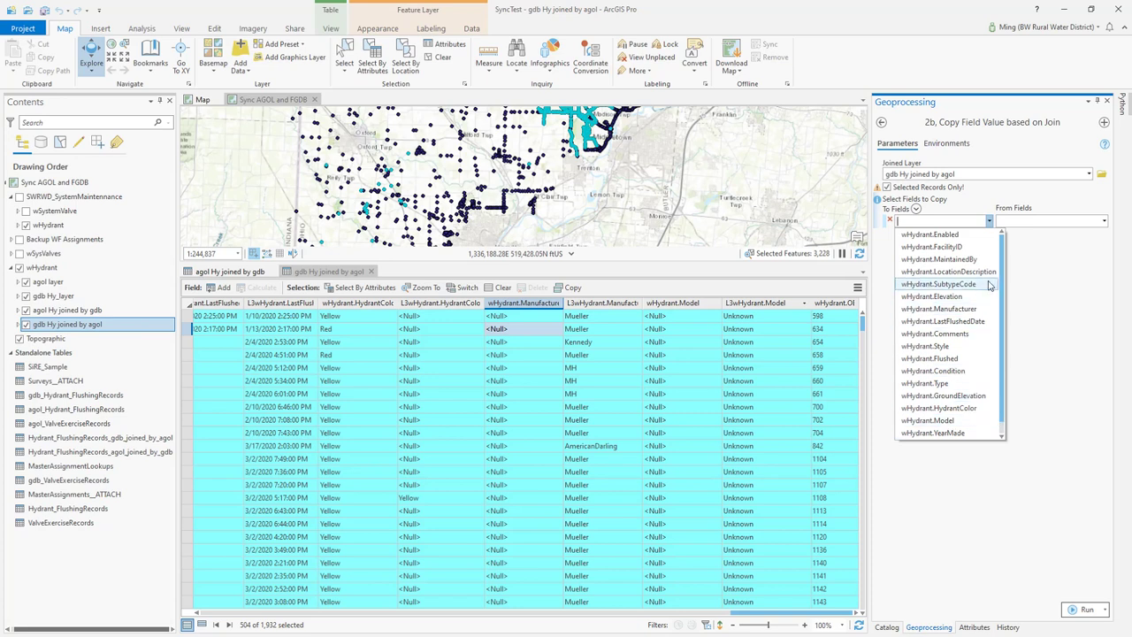
{"action": "left_click", "coordinate": [968, 311]}
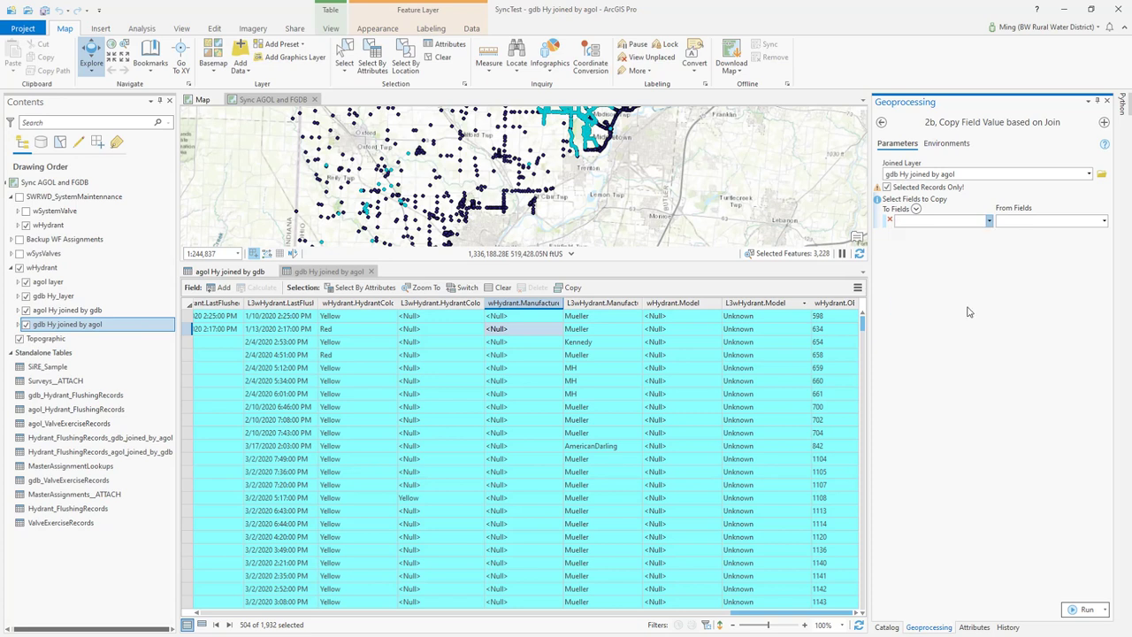
{"action": "left_click", "coordinate": [1104, 221]}
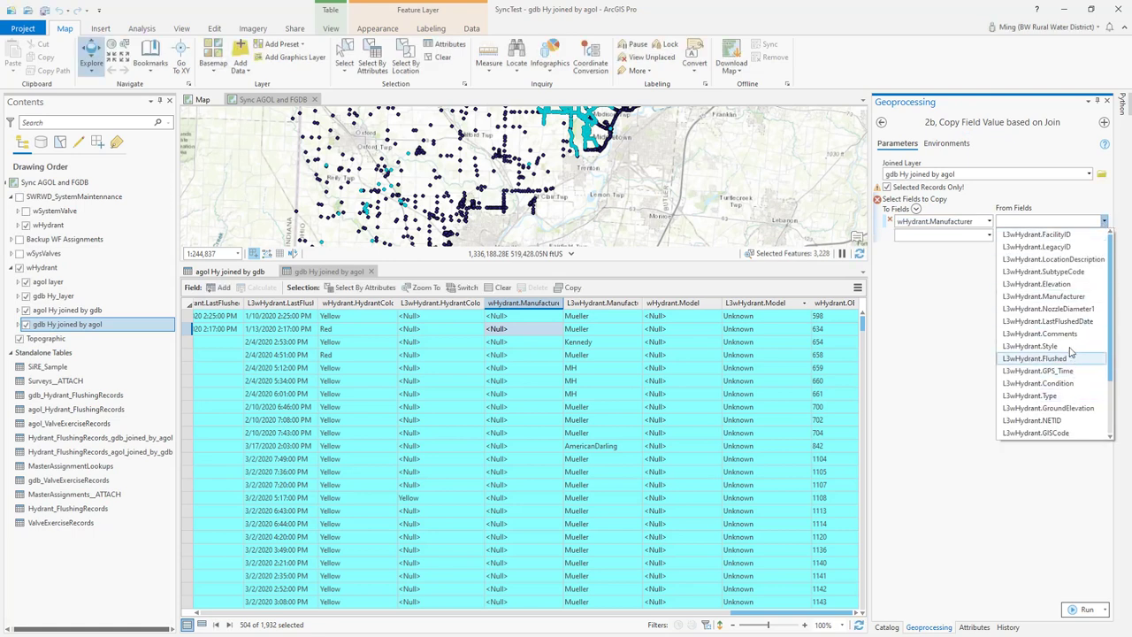
{"action": "left_click", "coordinate": [1061, 298]}
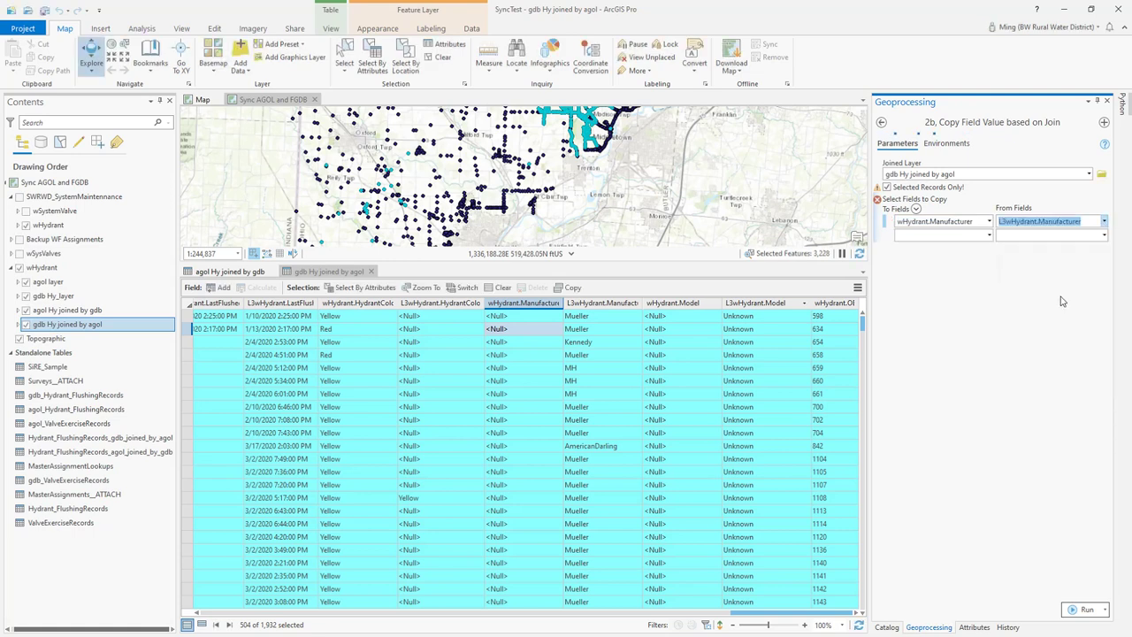
Add a second field pair that copies into wHydrant.Model from L3wHydrant.Model
{"action": "left_click", "coordinate": [990, 236]}
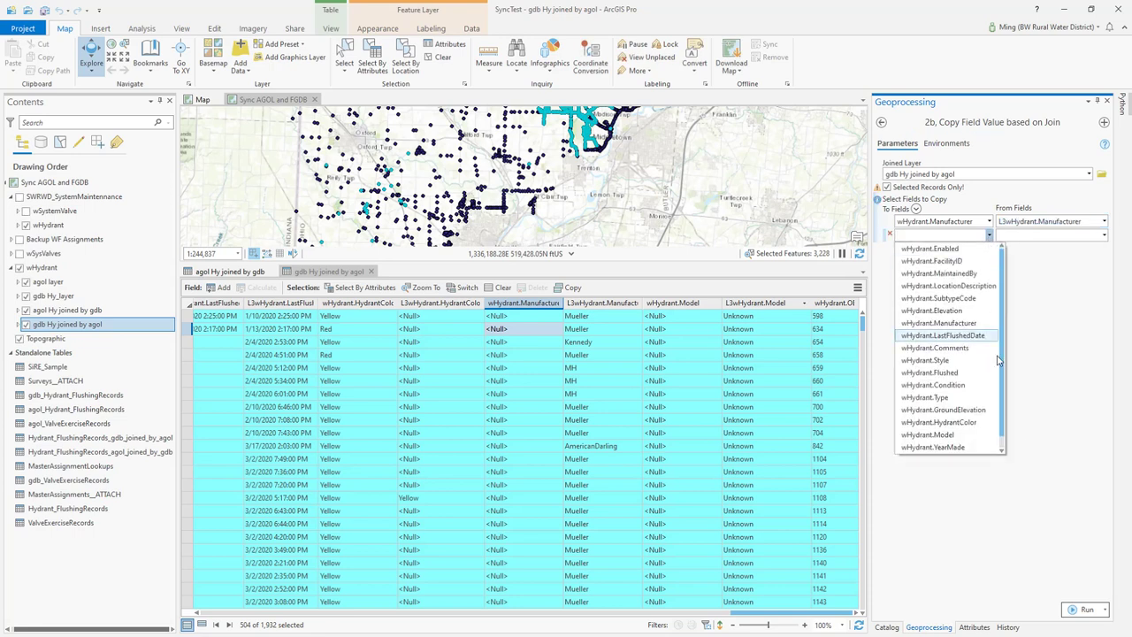
{"action": "left_click", "coordinate": [963, 434]}
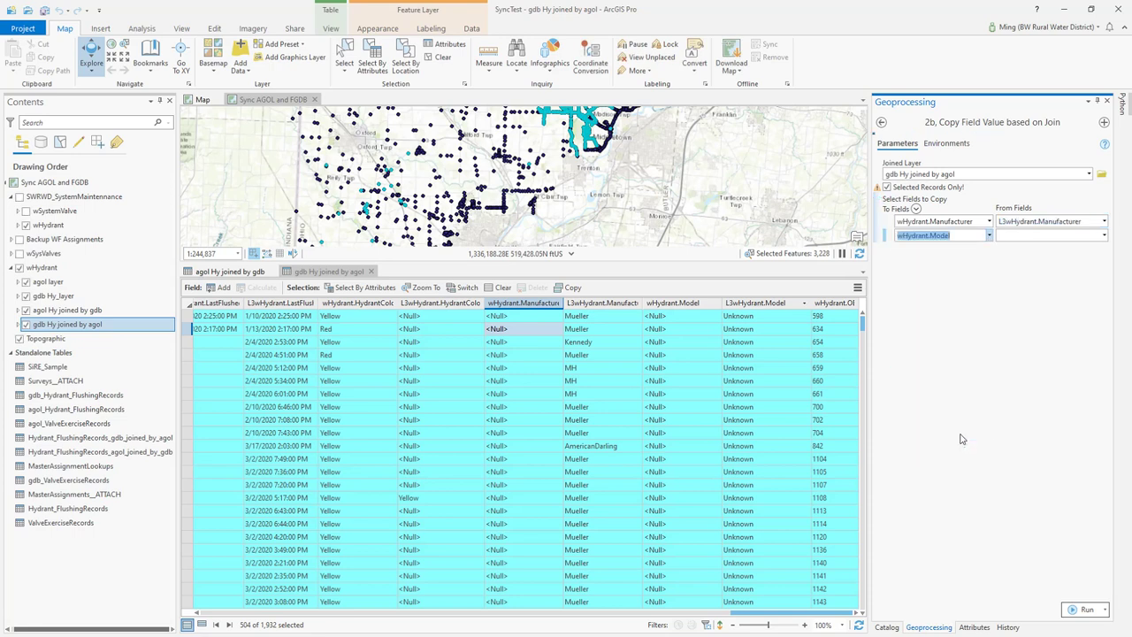
{"action": "left_click", "coordinate": [1103, 236]}
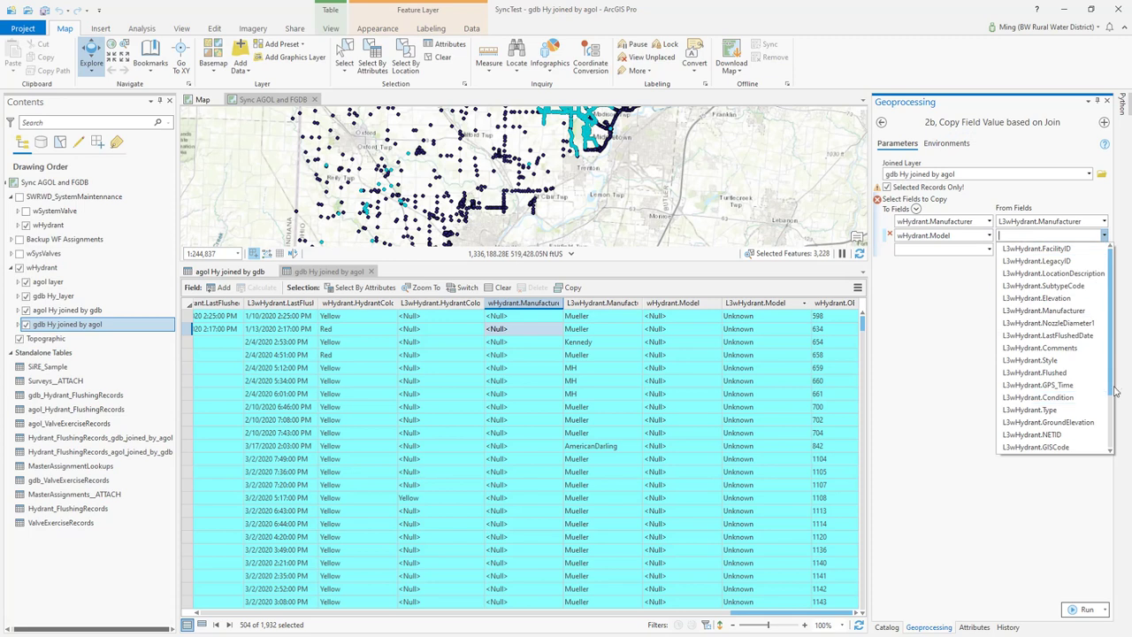
{"action": "scroll", "coordinate": [1111, 390], "scroll_direction": "down", "scroll_amount": 2}
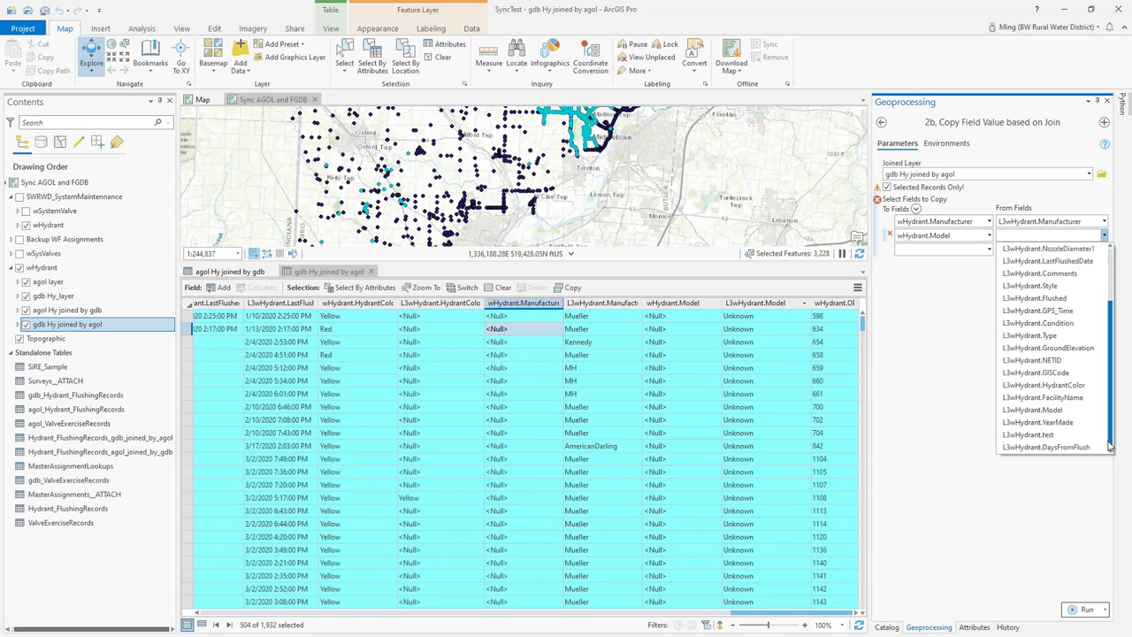
{"action": "left_click", "coordinate": [1056, 411]}
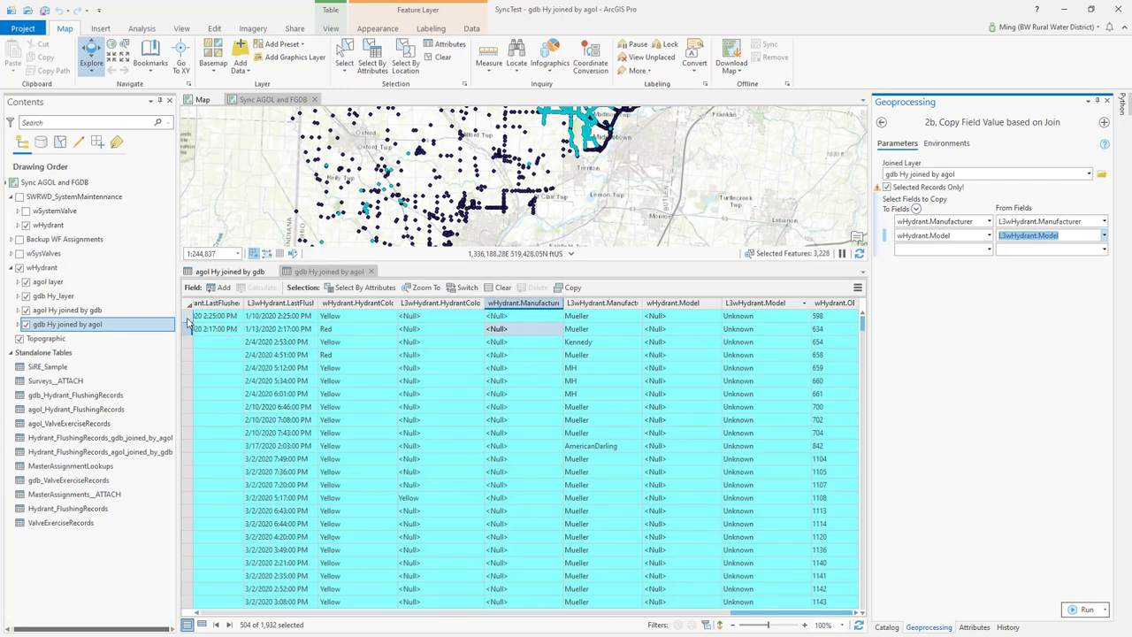
Run the field value copy on only the first five records of the joined table, and review the run's messages
{"action": "left_click_drag", "start_coordinate": [187, 323], "coordinate": [190, 370]}
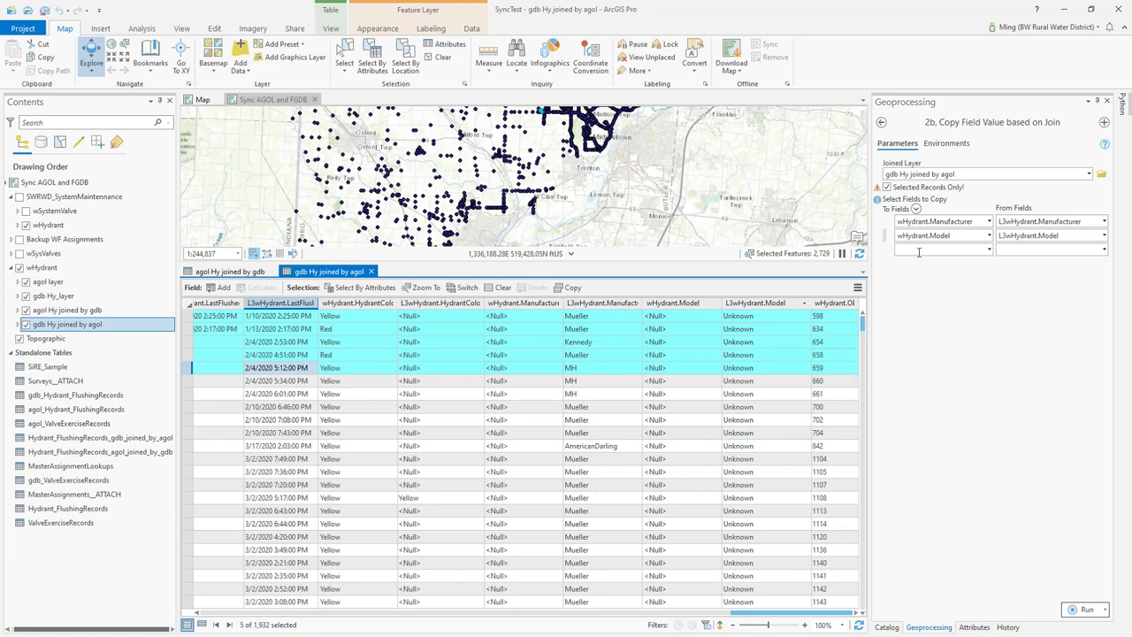
{"action": "left_click", "coordinate": [1083, 617]}
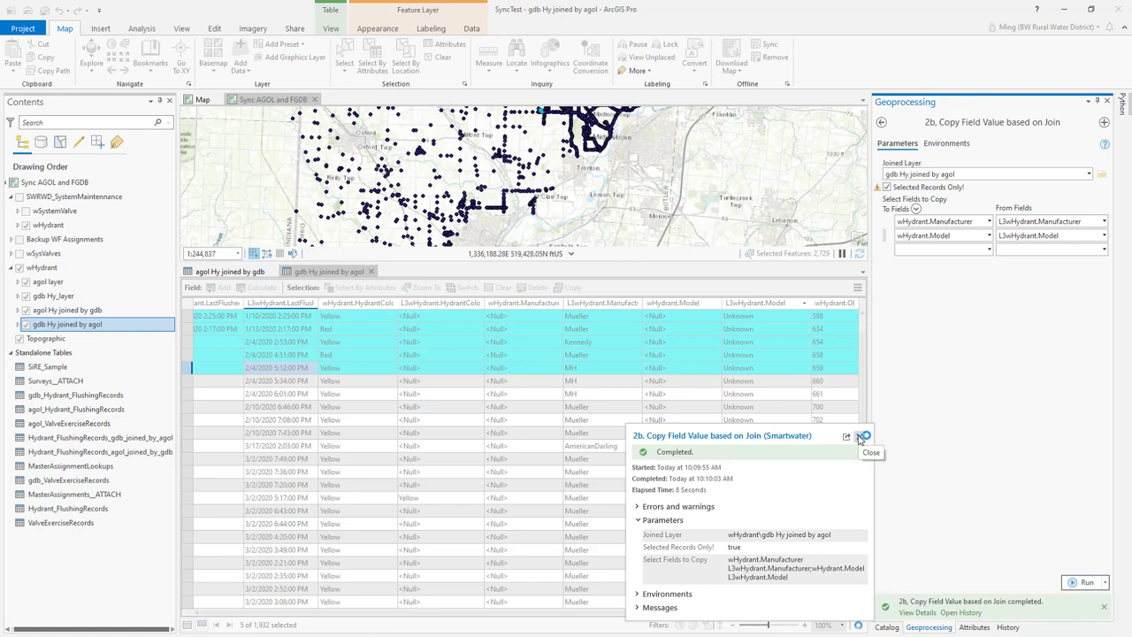
{"action": "left_click", "coordinate": [650, 608]}
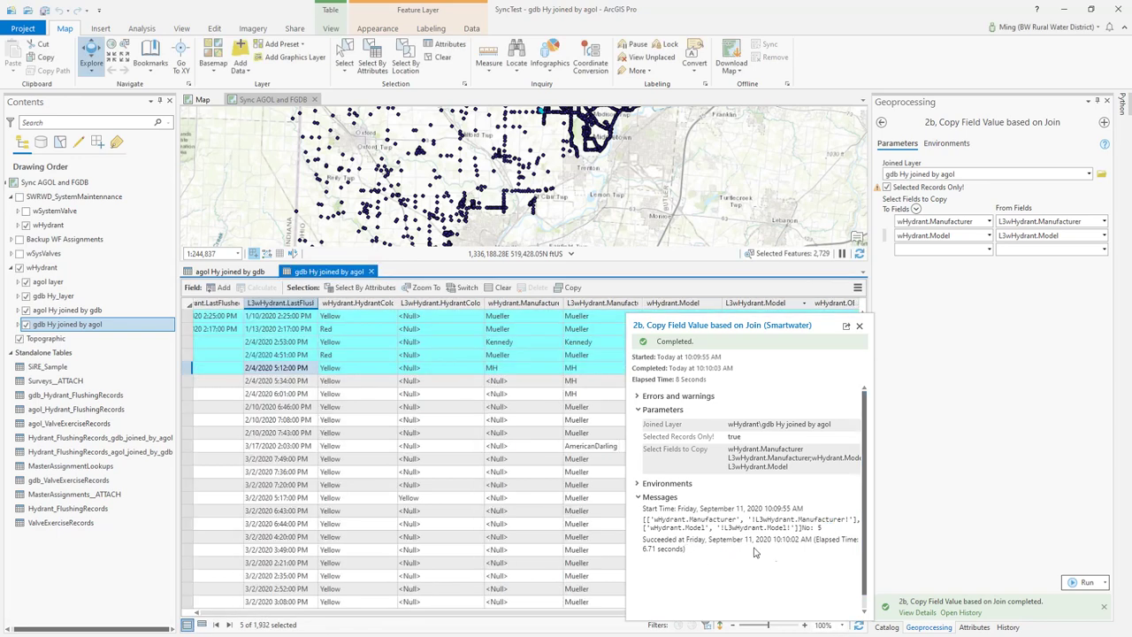
{"action": "left_click", "coordinate": [859, 327]}
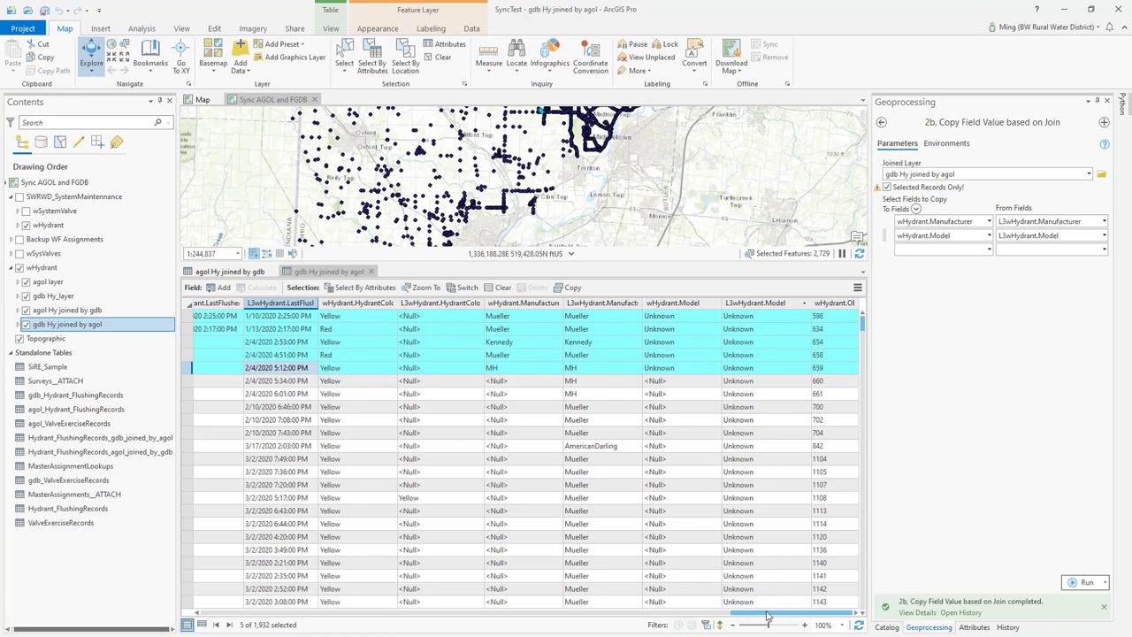
Collapse the wHydrant layer group and hide the geoprocessing tool to widen the view of the joined table
{"action": "left_click", "coordinate": [89, 314]}
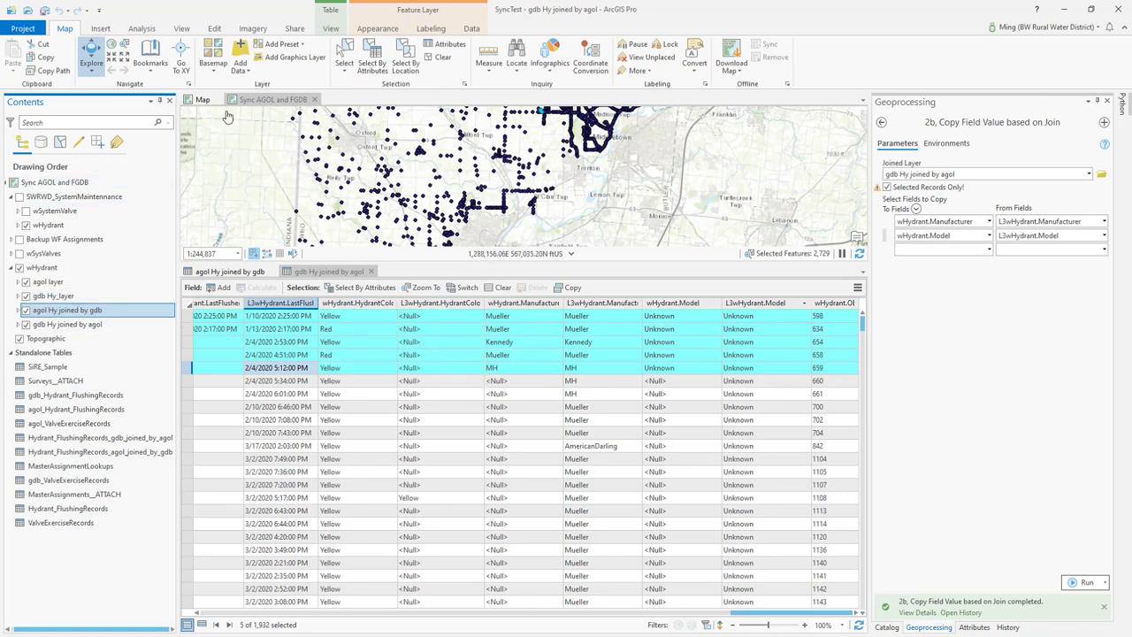
{"action": "left_click", "coordinate": [11, 268]}
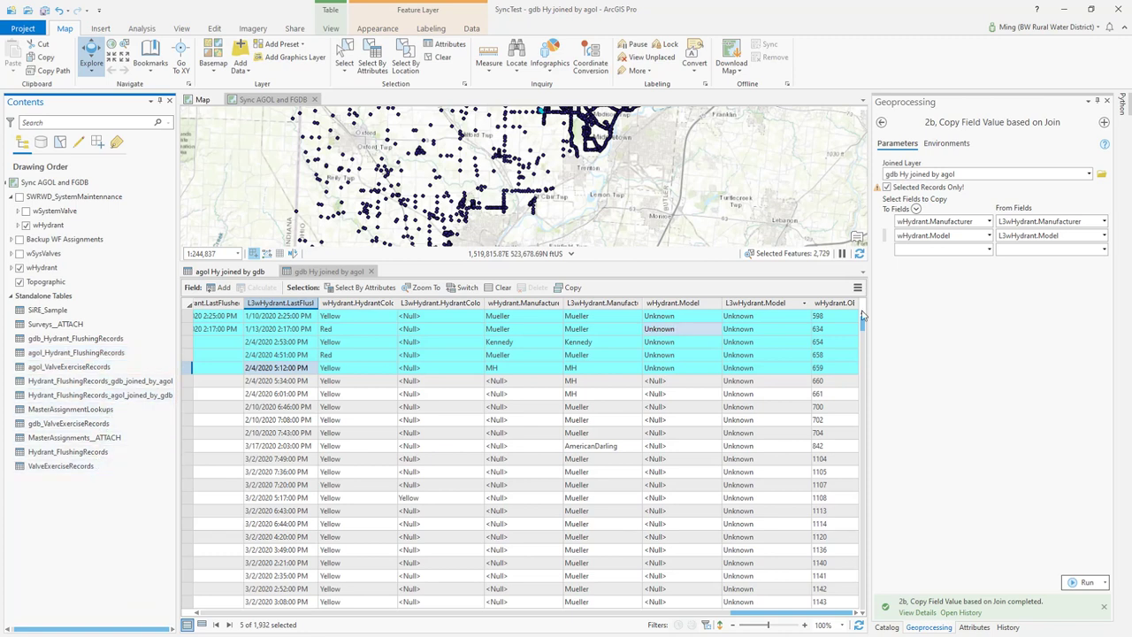
{"action": "left_click", "coordinate": [1097, 103]}
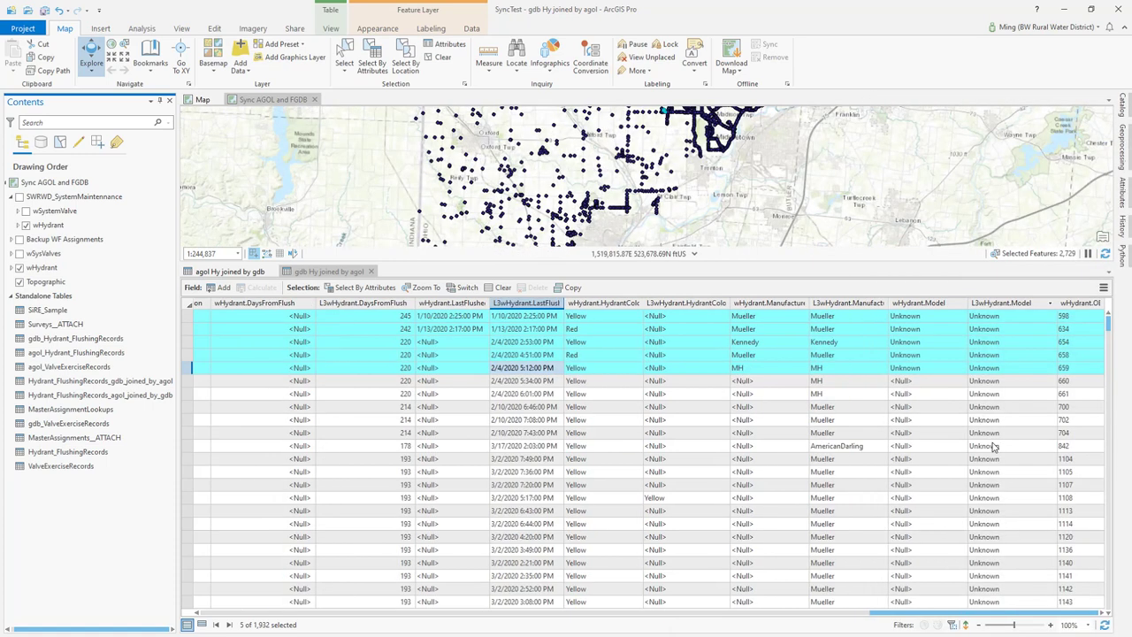